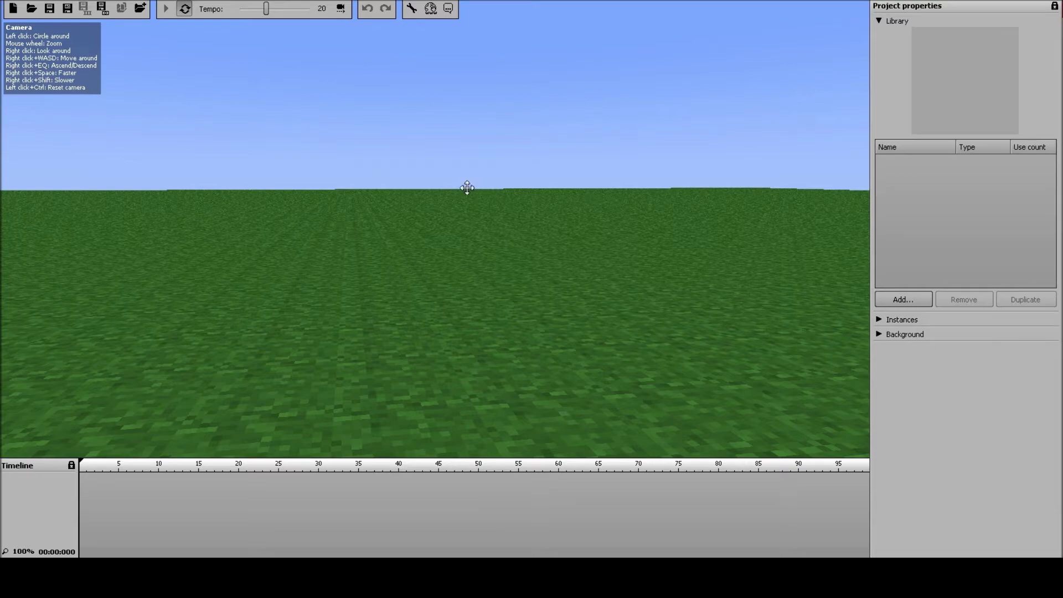
Add a Human character with the default skin and a scenery item using Sandstone building.schematic to the project.
{"action": "left_click_drag", "start_coordinate": [467, 188], "coordinate": [561, 168]}
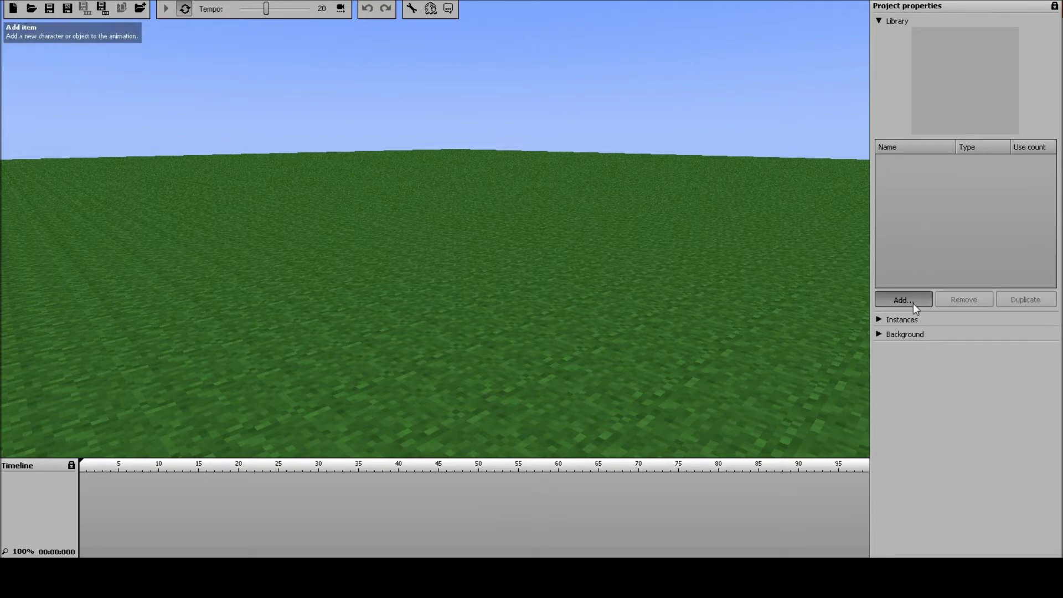
{"action": "left_click_drag", "start_coordinate": [338, 327], "coordinate": [367, 284]}
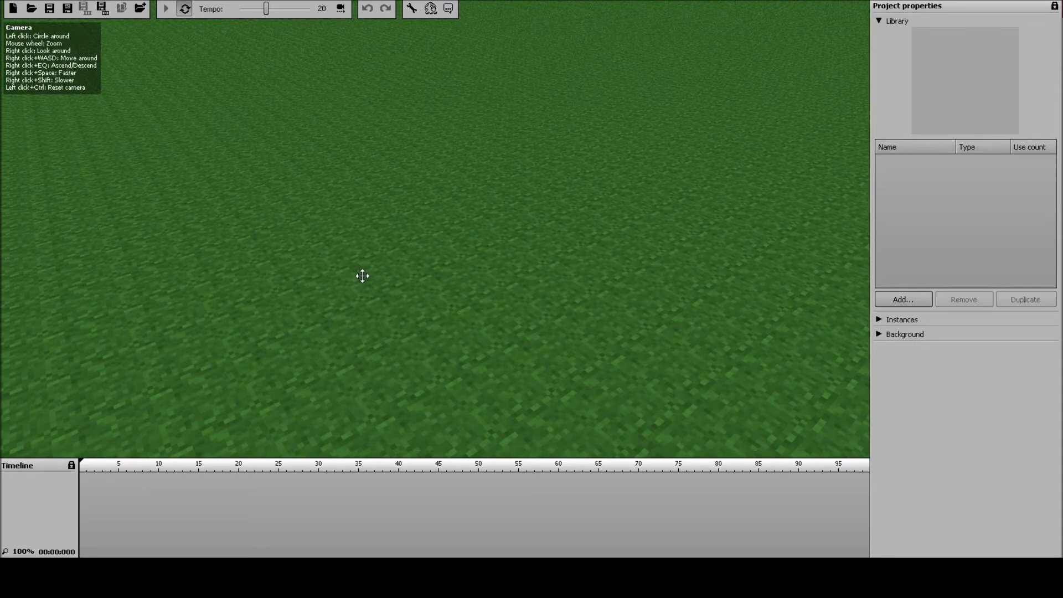
{"action": "left_click_drag", "start_coordinate": [357, 271], "coordinate": [462, 265]}
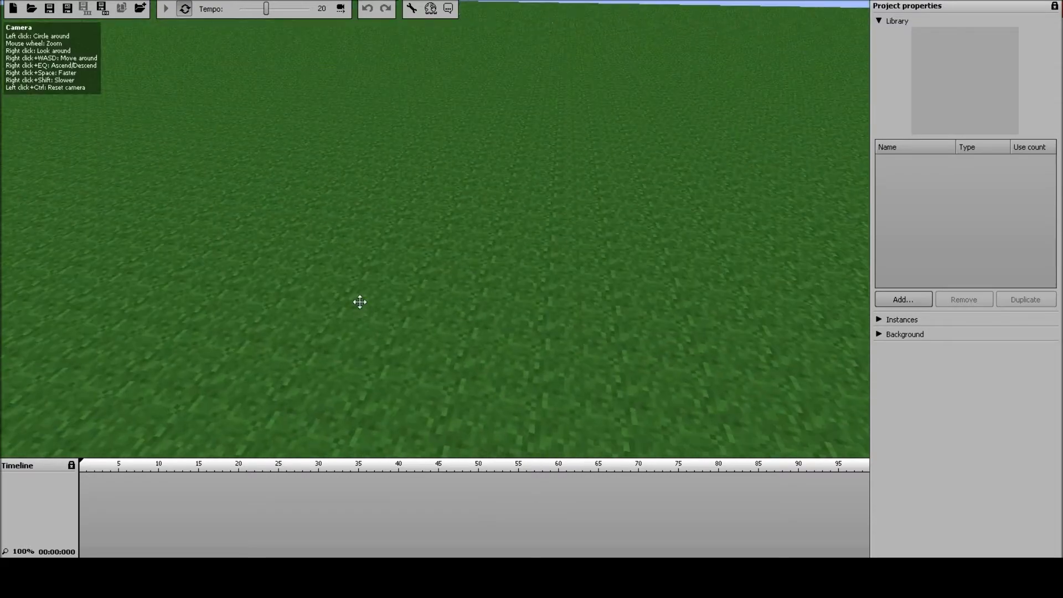
{"action": "left_click_drag", "start_coordinate": [359, 302], "coordinate": [441, 275]}
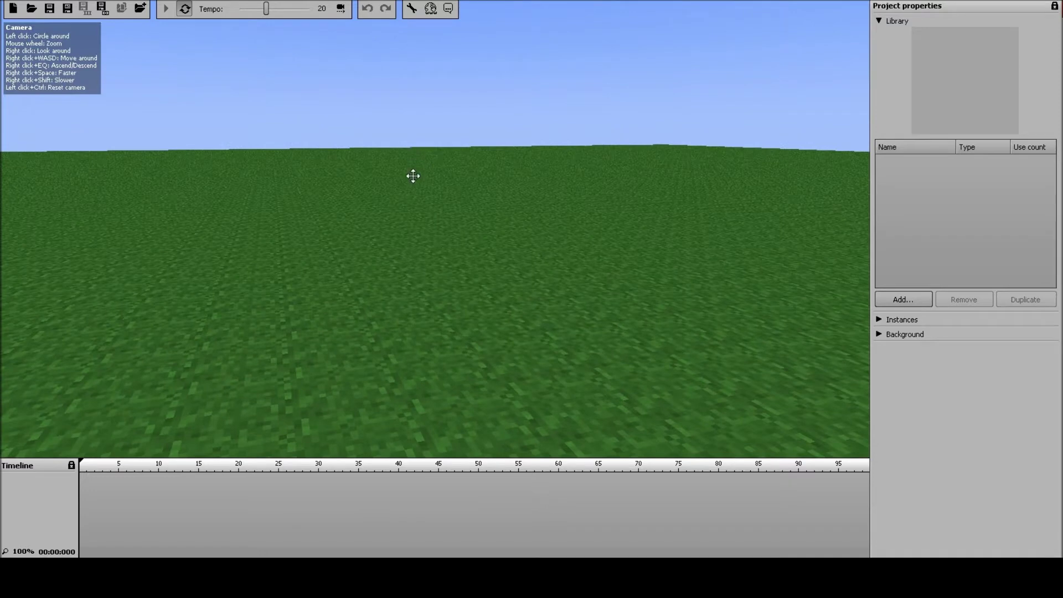
{"action": "mouse_move", "coordinate": [420, 161]}
{"action": "left_mouse_down"}
{"action": "mouse_move", "coordinate": [408, 106]}
{"action": "mouse_move", "coordinate": [404, 159]}
{"action": "left_mouse_up"}
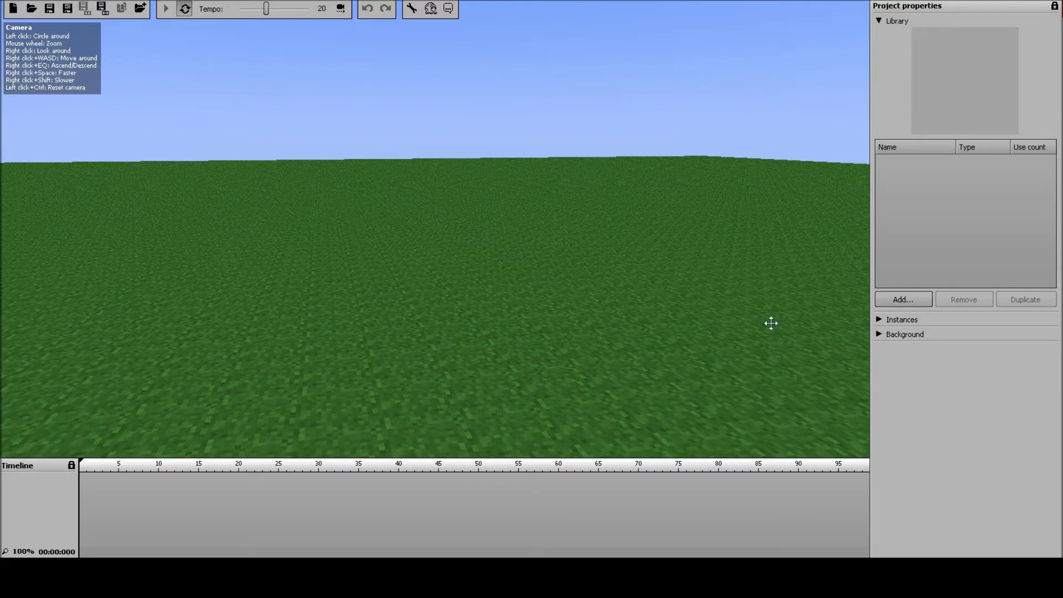
{"action": "left_click", "coordinate": [903, 299]}
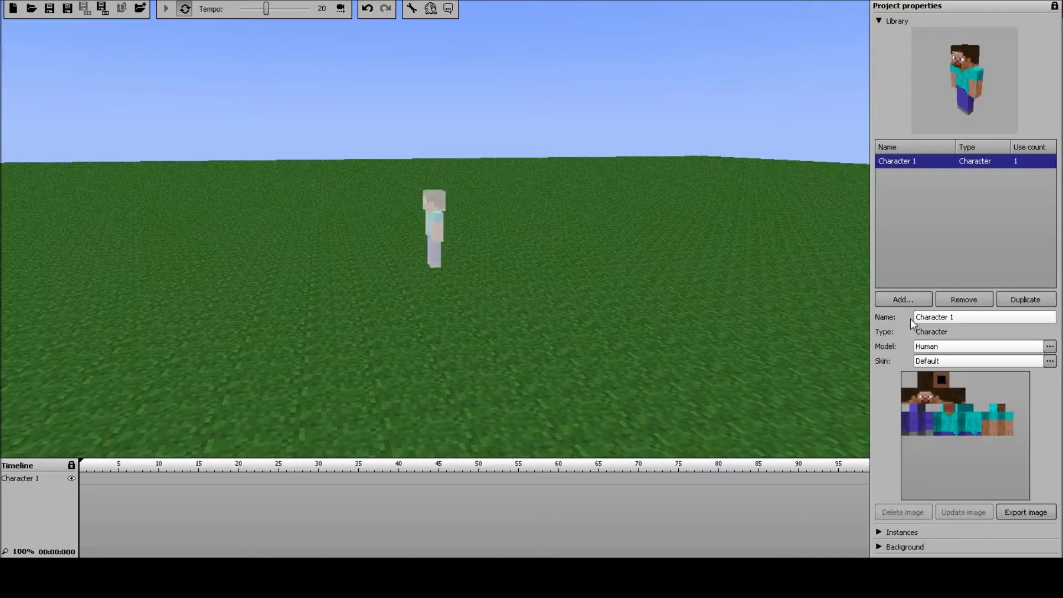
{"action": "left_click", "coordinate": [894, 293]}
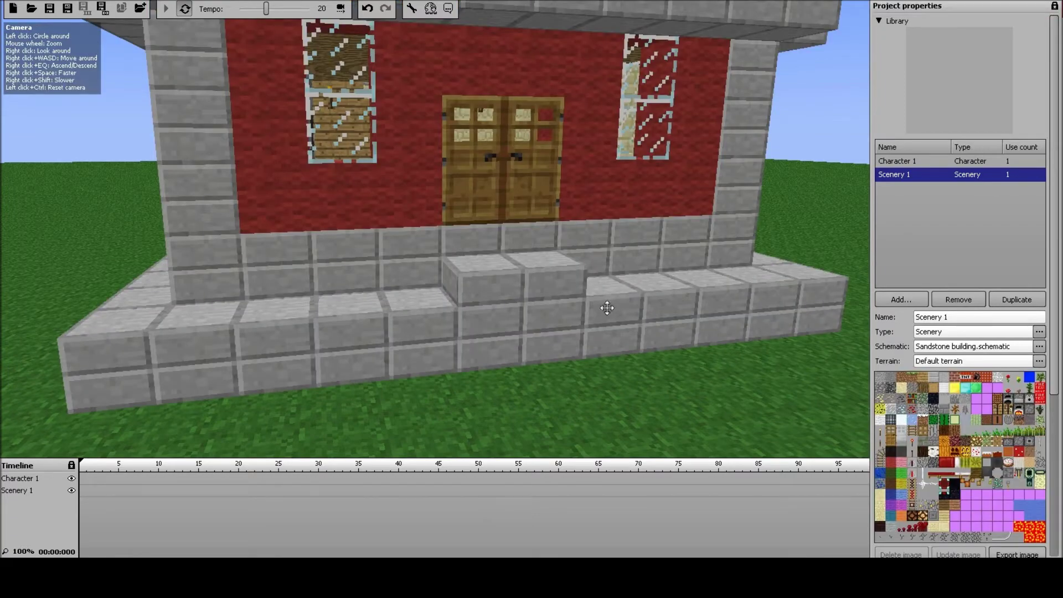
Examine the building from several angles, including the front doors, the side walls and the stepped roof.
{"action": "right_click_drag", "start_coordinate": [571, 296], "coordinate": [563, 232]}
{"action": "left_click_drag", "start_coordinate": [328, 216], "coordinate": [304, 230]}
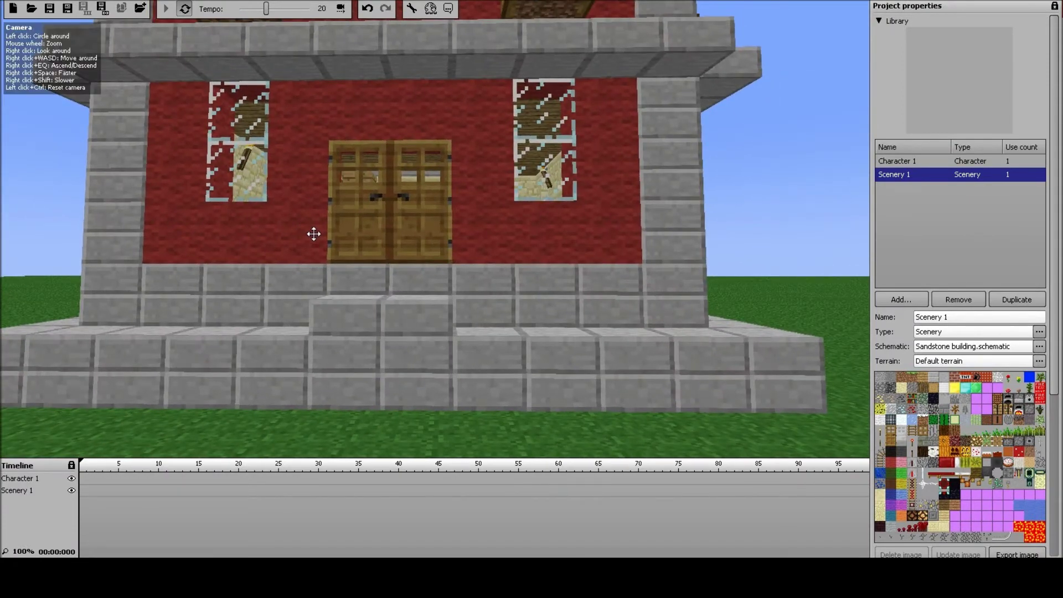
{"action": "right_click_drag", "start_coordinate": [435, 230], "coordinate": [388, 216]}
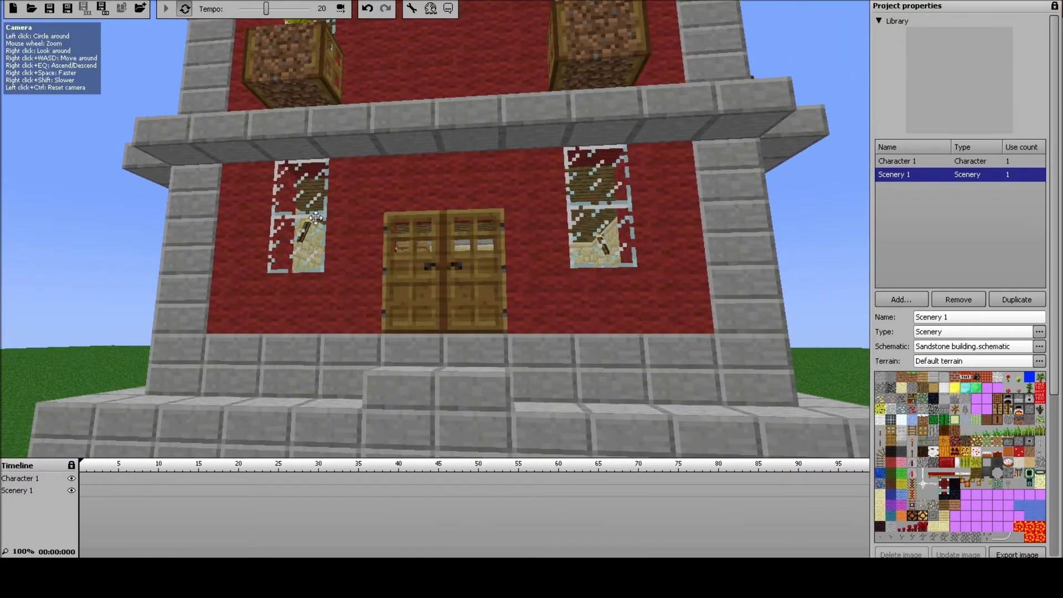
{"action": "right_click_drag", "start_coordinate": [434, 229], "coordinate": [548, 128]}
{"action": "key", "text": "a"}
{"action": "key", "text": "s"}
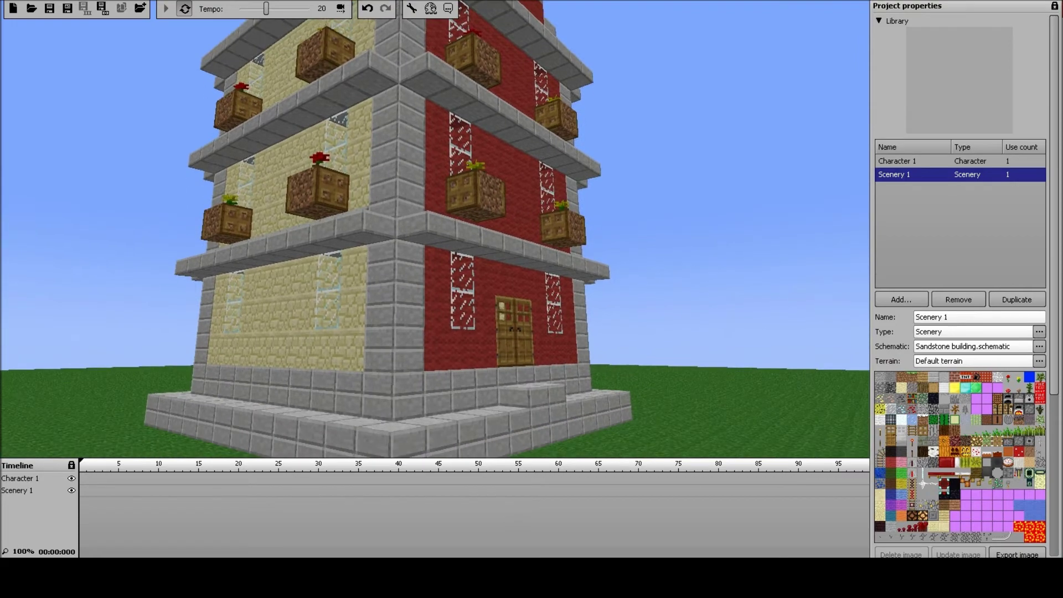
{"action": "key", "text": "s"}
{"action": "mouse_move", "coordinate": [547, 127]}
{"action": "right_mouse_down"}
{"action": "mouse_move", "coordinate": [547, 152]}
{"action": "mouse_move", "coordinate": [548, 133]}
{"action": "right_mouse_up"}
{"action": "key", "text": "w"}
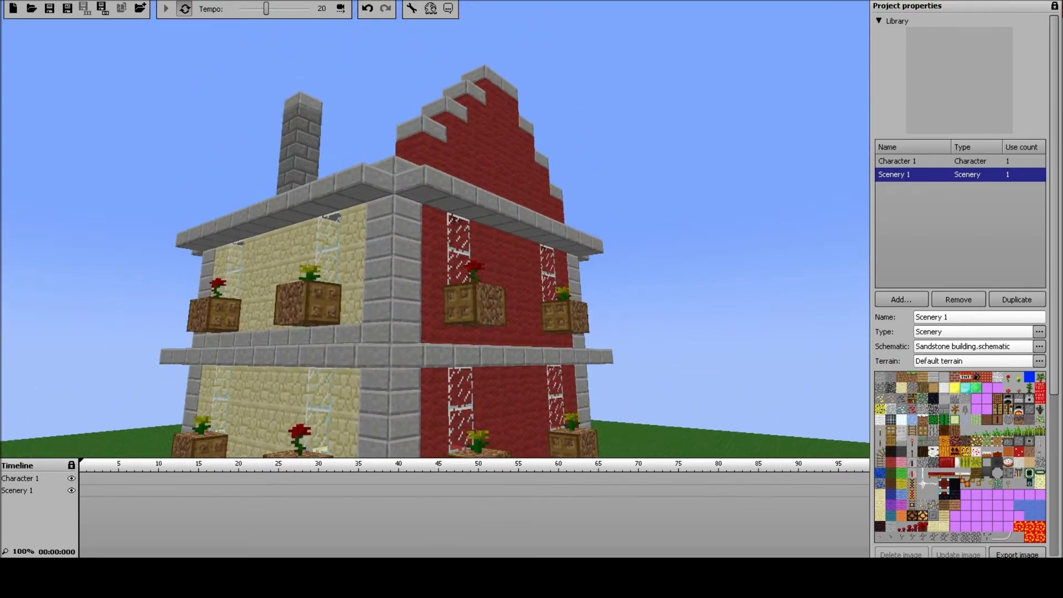
{"action": "left_click_drag", "start_coordinate": [548, 132], "coordinate": [547, 161]}
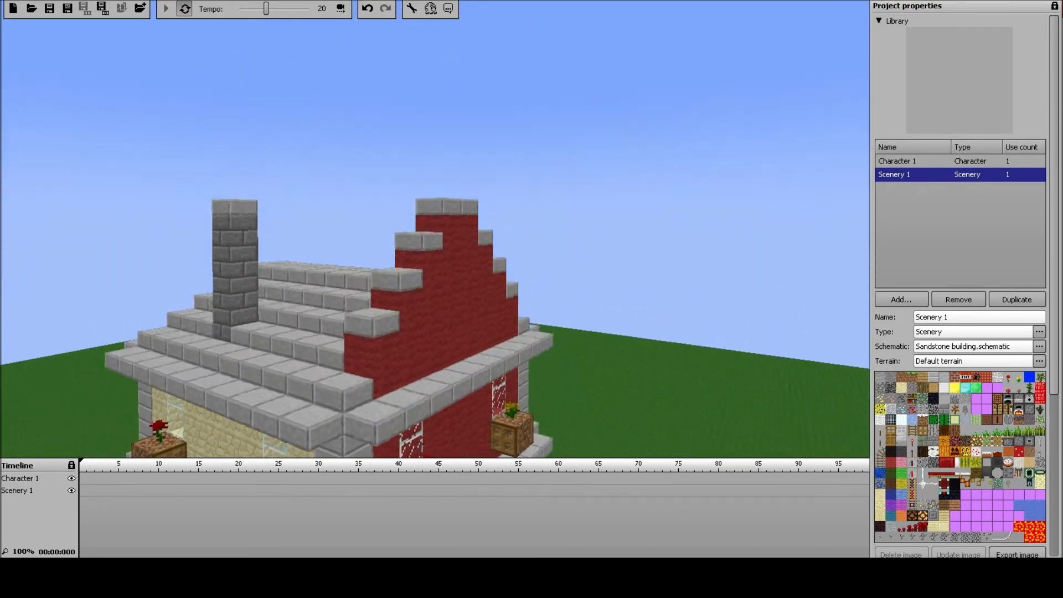
{"action": "key", "text": "d"}
{"action": "right_click_drag", "start_coordinate": [548, 161], "coordinate": [52, 53]}
{"action": "key", "text": "w"}
{"action": "key", "text": "w"}
{"action": "key", "text": "w"}
{"action": "key", "text": "s"}
{"action": "key", "text": "w"}
{"action": "key", "text": "w"}
{"action": "key", "text": "w"}
{"action": "key", "text": "s"}
{"action": "key", "text": "w"}
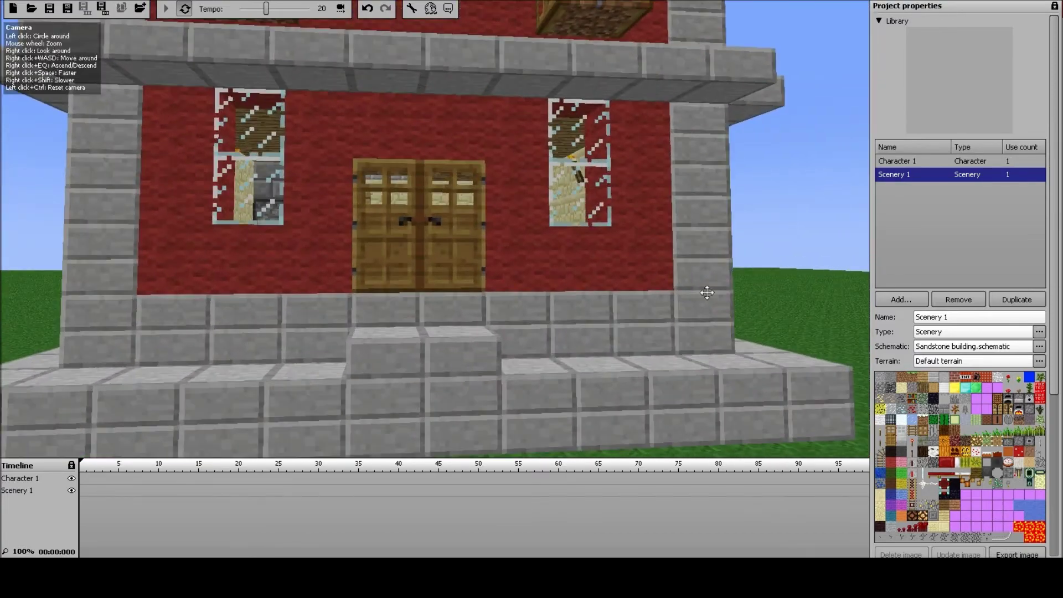
Add a keyframe for Character 1 at the timeline's start and move the whole character along the X axis out of the building.
{"action": "left_click", "coordinate": [80, 478]}
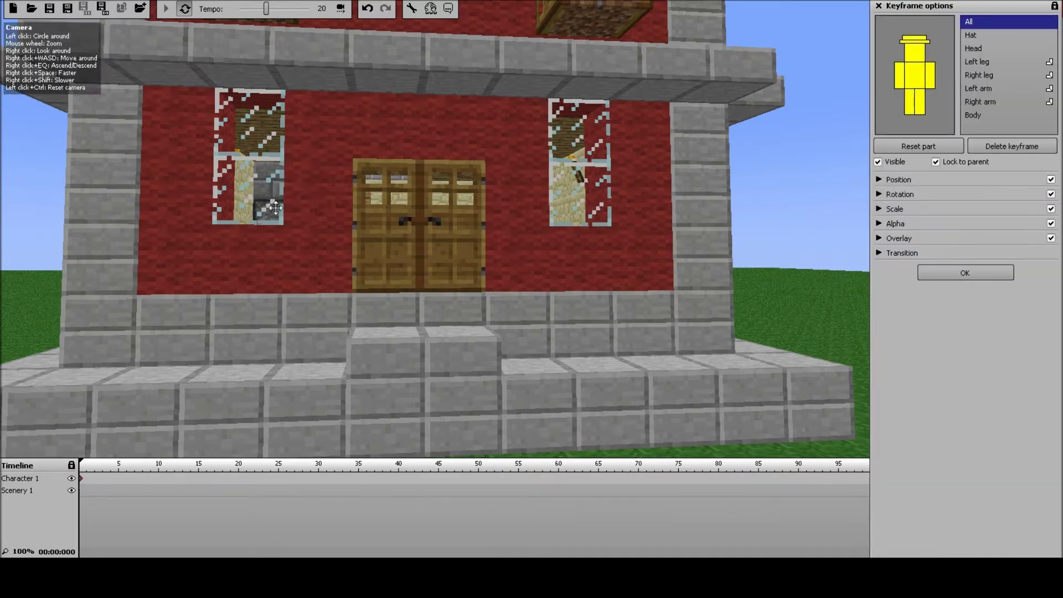
{"action": "right_click_drag", "start_coordinate": [371, 238], "coordinate": [260, 262]}
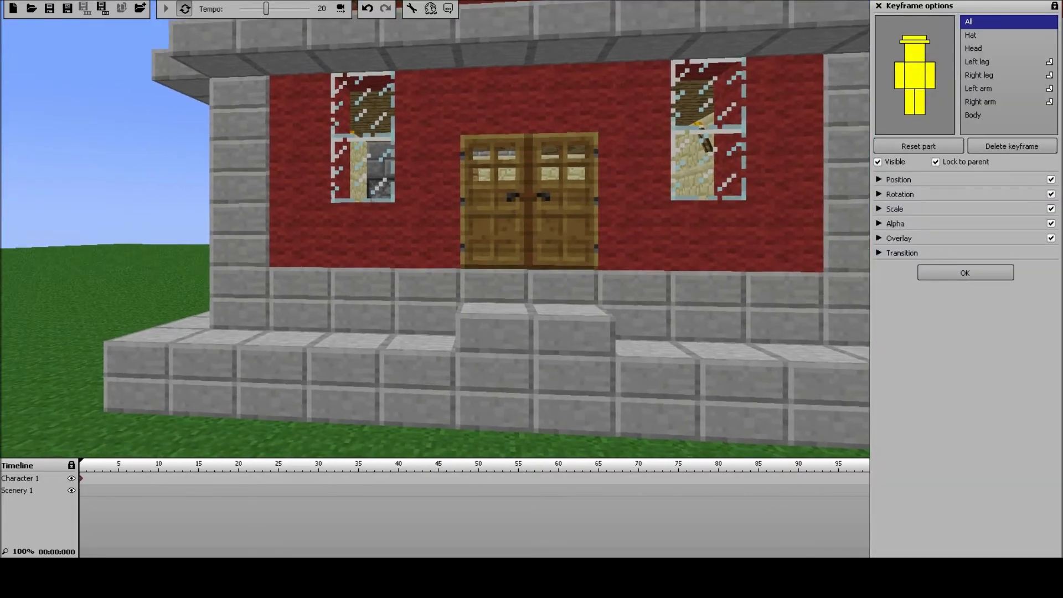
{"action": "left_click_drag", "start_coordinate": [437, 233], "coordinate": [111, 83]}
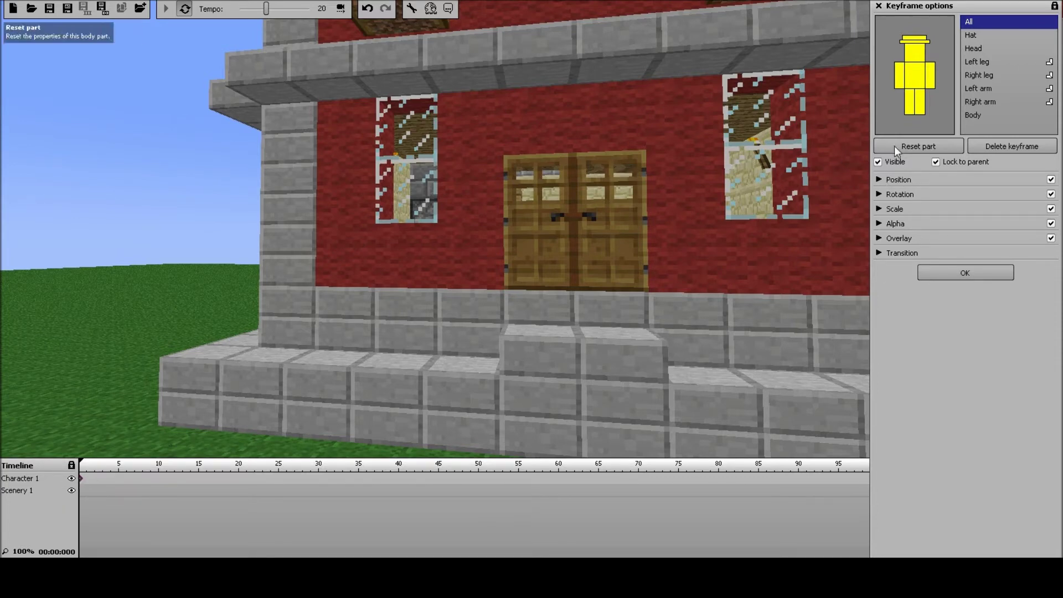
{"action": "left_click", "coordinate": [878, 180]}
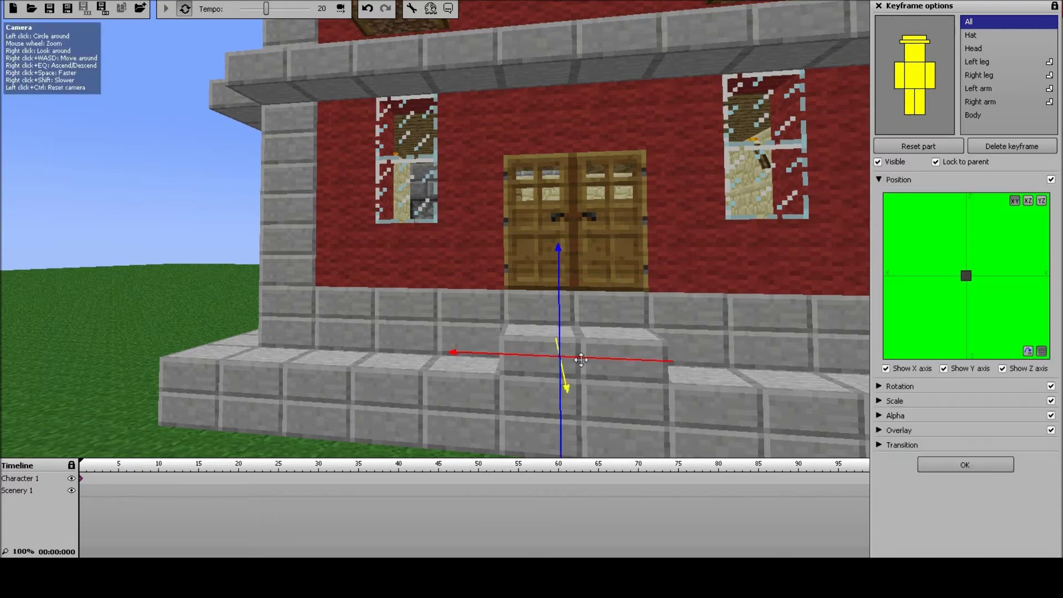
{"action": "left_click_drag", "start_coordinate": [548, 360], "coordinate": [436, 332]}
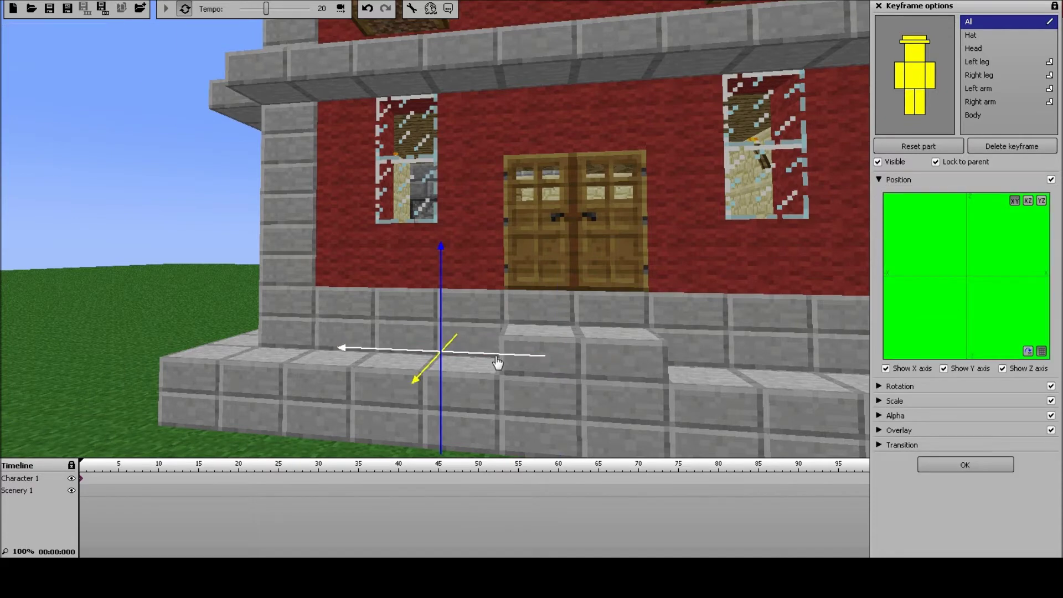
{"action": "left_click_drag", "start_coordinate": [490, 354], "coordinate": [619, 370]}
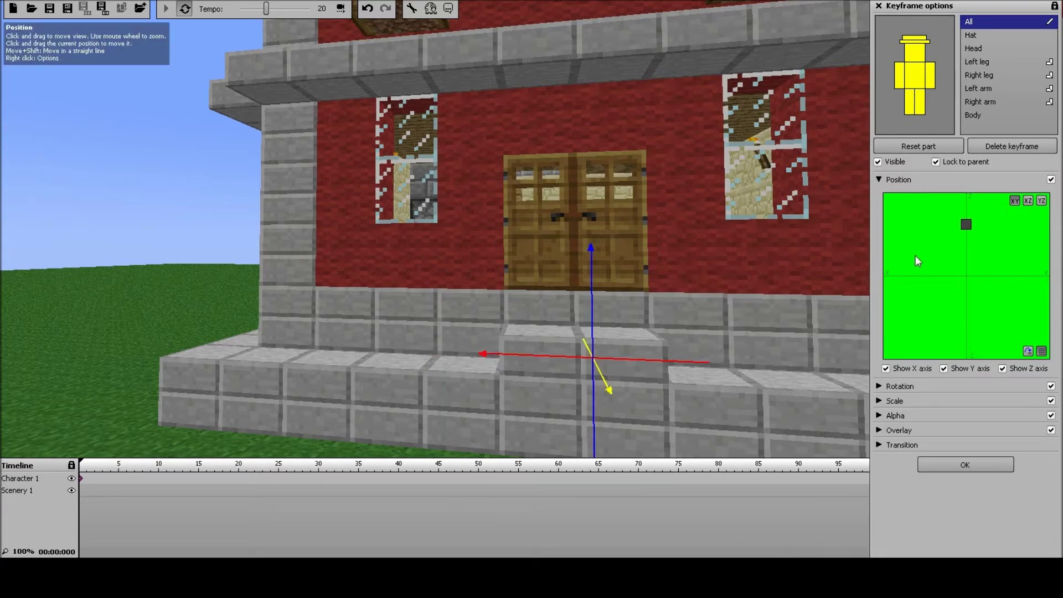
{"action": "left_click_drag", "start_coordinate": [964, 223], "coordinate": [949, 271]}
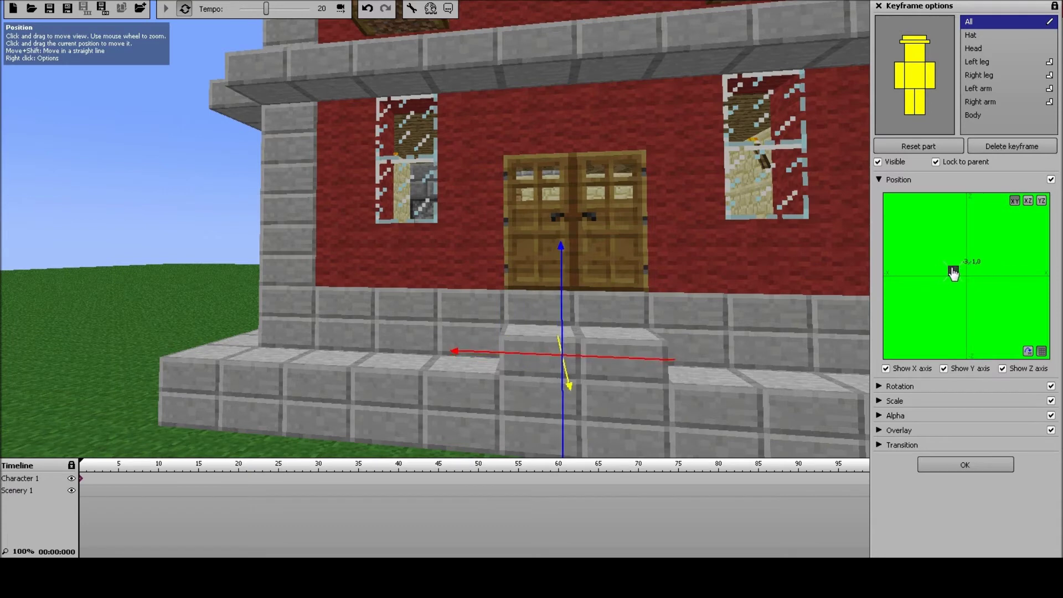
{"action": "left_click_drag", "start_coordinate": [652, 348], "coordinate": [584, 363]}
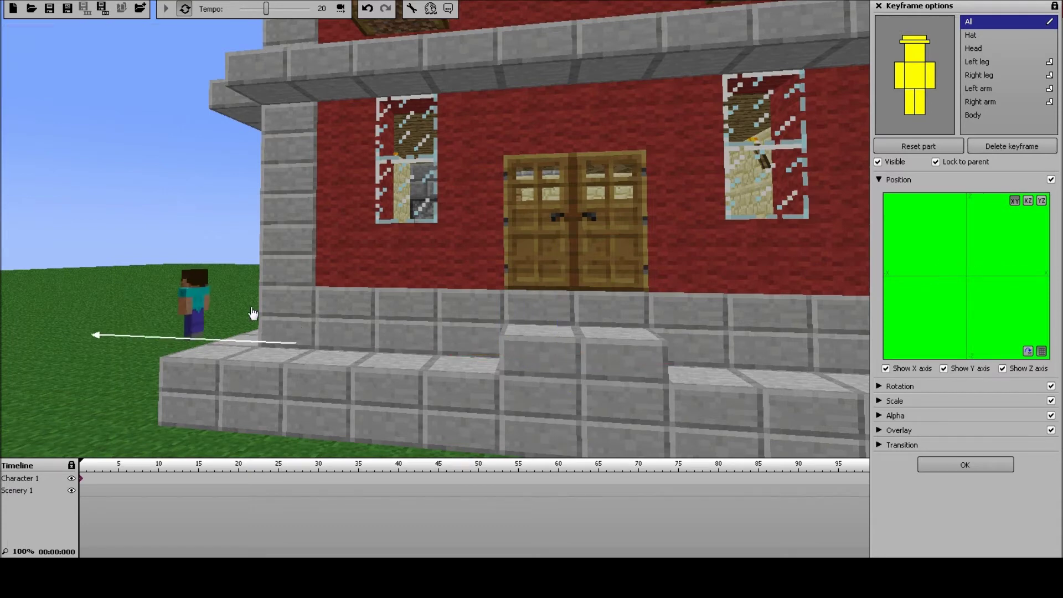
{"action": "left_click", "coordinate": [209, 310]}
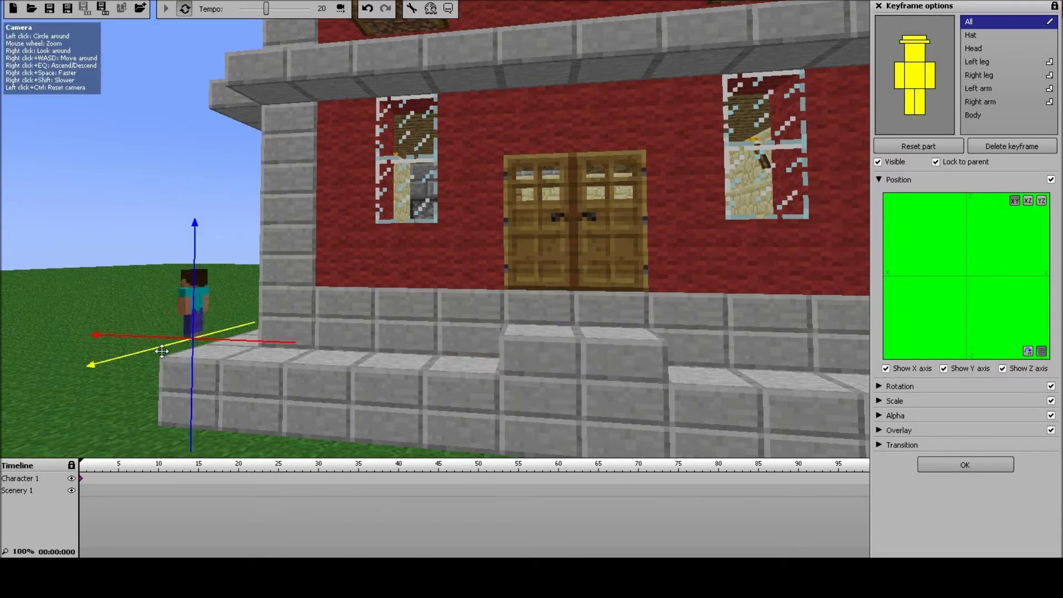
Move the character forward along the Y axis, then back along the X axis to the front of the double doors.
{"action": "left_click_drag", "start_coordinate": [154, 352], "coordinate": [1, 398]}
{"action": "right_click_drag", "start_coordinate": [251, 363], "coordinate": [120, 382]}
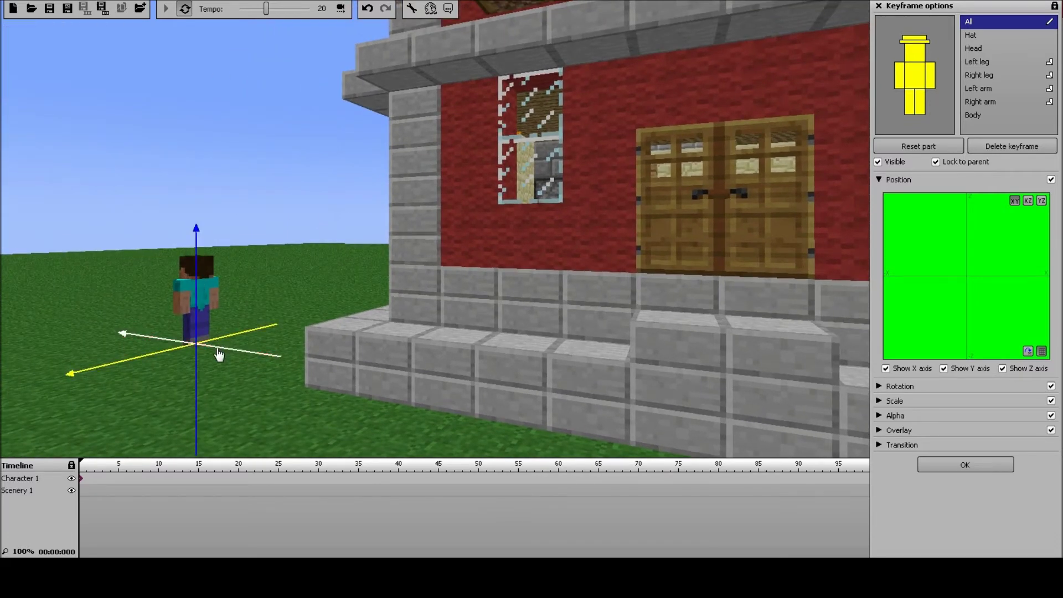
{"action": "left_click_drag", "start_coordinate": [219, 355], "coordinate": [736, 340]}
Shift the character along the Y axis closer to the doors so it stands on the raised doorstep.
{"action": "right_click_drag", "start_coordinate": [720, 326], "coordinate": [775, 316]}
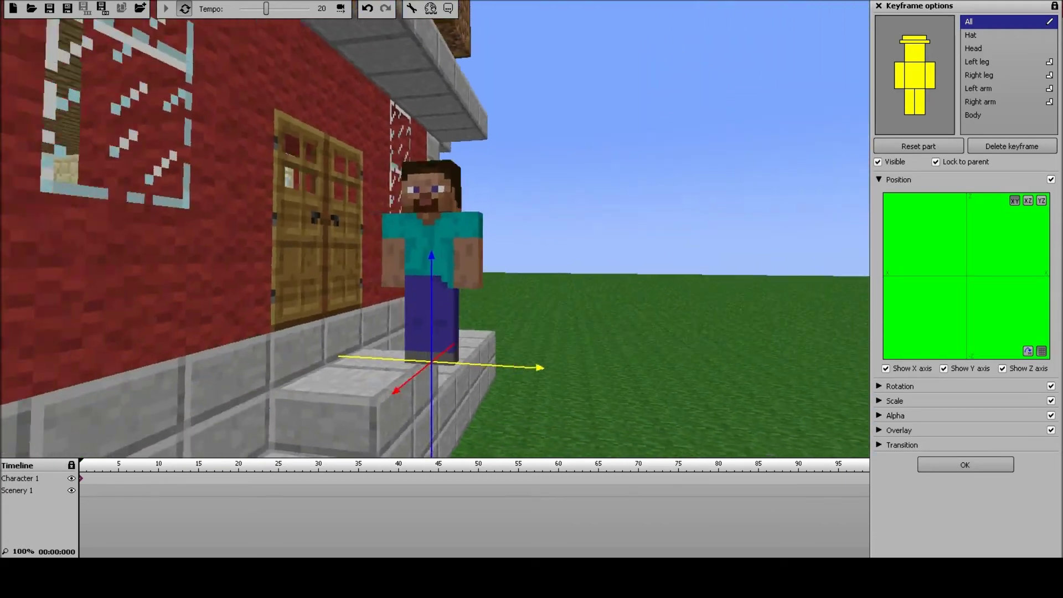
{"action": "left_click_drag", "start_coordinate": [432, 229], "coordinate": [48, 49]}
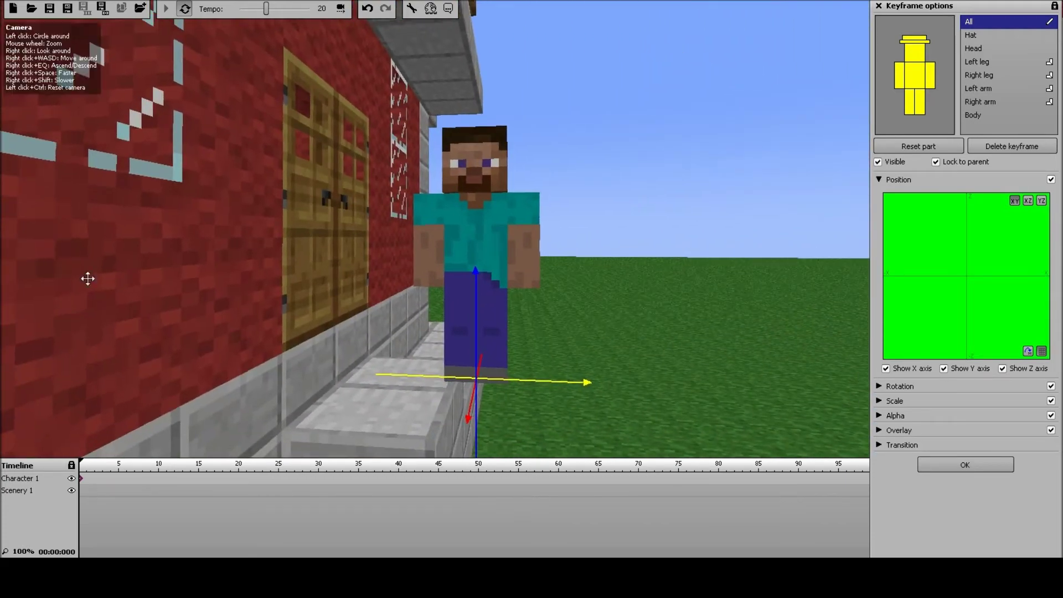
{"action": "left_click_drag", "start_coordinate": [526, 380], "coordinate": [460, 375]}
{"action": "right_click_drag", "start_coordinate": [472, 230], "coordinate": [519, 216]}
{"action": "key", "text": "s"}
{"action": "key", "text": "e"}
{"action": "key", "text": "w"}
{"action": "key", "text": "a"}
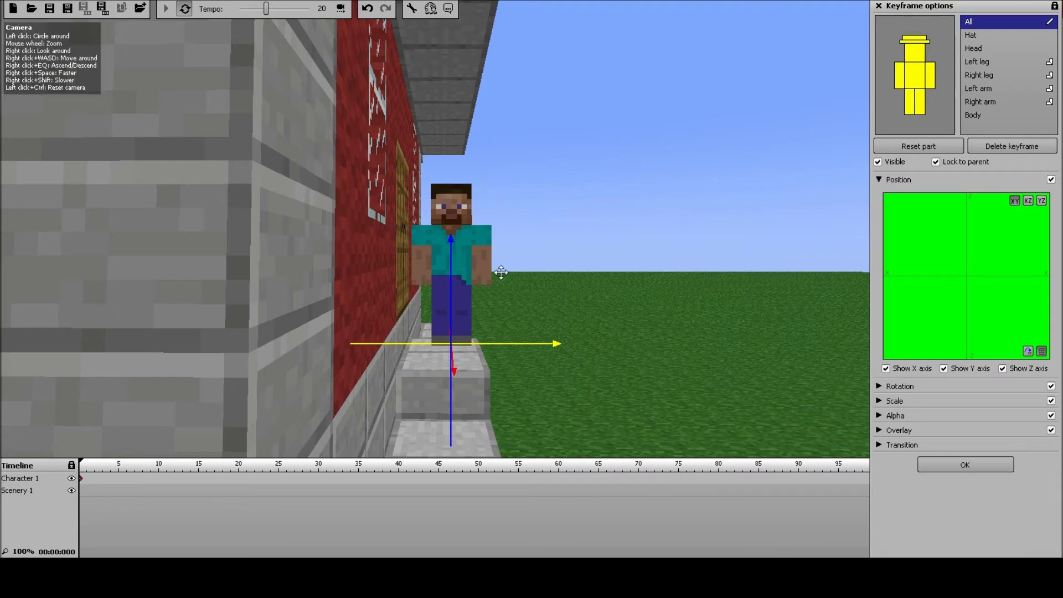
{"action": "left_click_drag", "start_coordinate": [328, 231], "coordinate": [61, 48]}
{"action": "left_click_drag", "start_coordinate": [285, 193], "coordinate": [51, 51]}
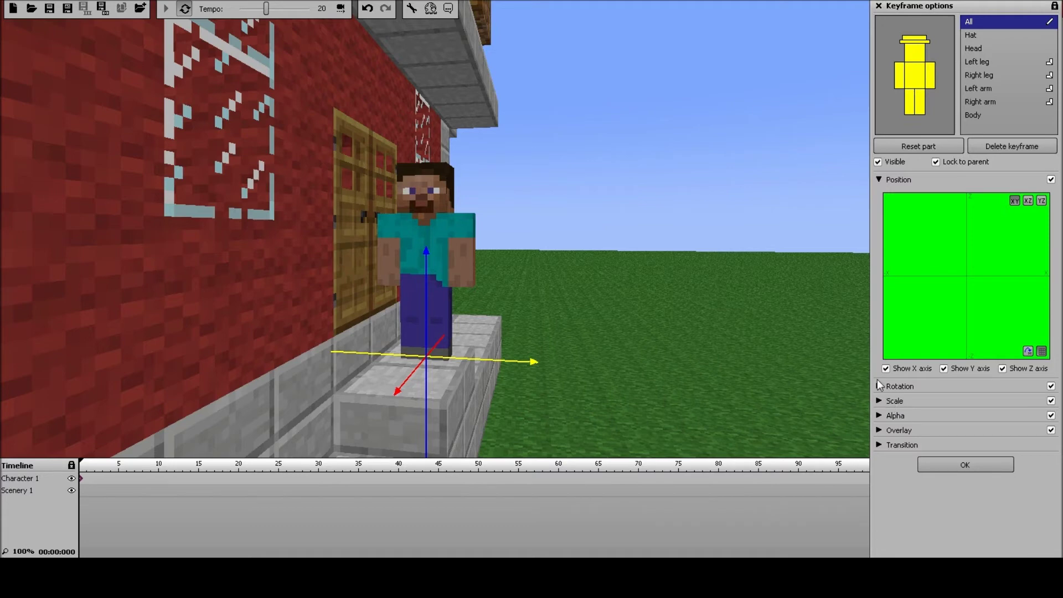
{"action": "left_click", "coordinate": [877, 179]}
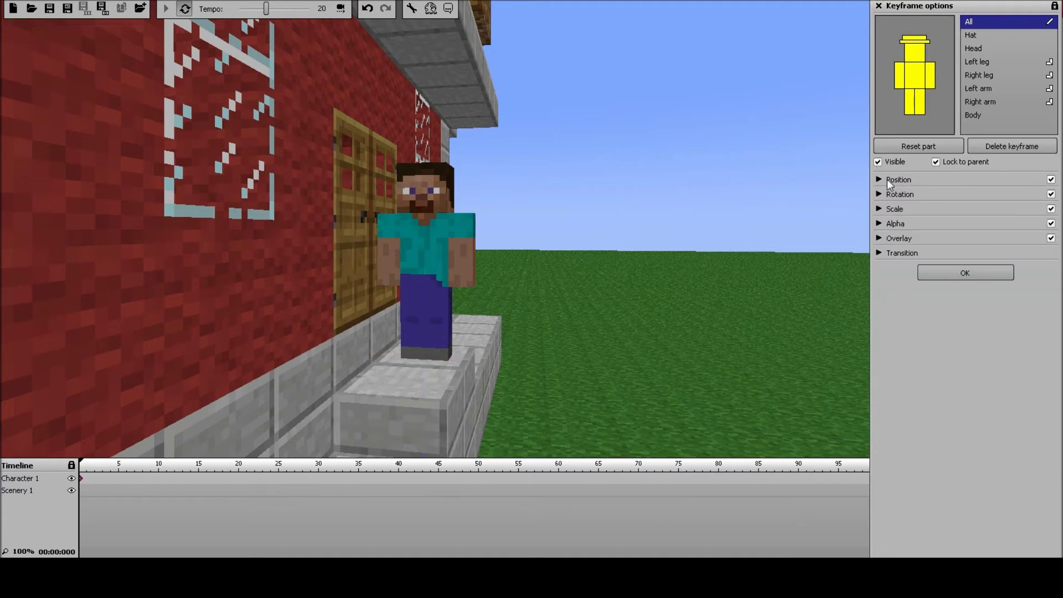
Rotate the whole character to about X -11, Y -37 and Z 2 degrees.
{"action": "left_click", "coordinate": [879, 194]}
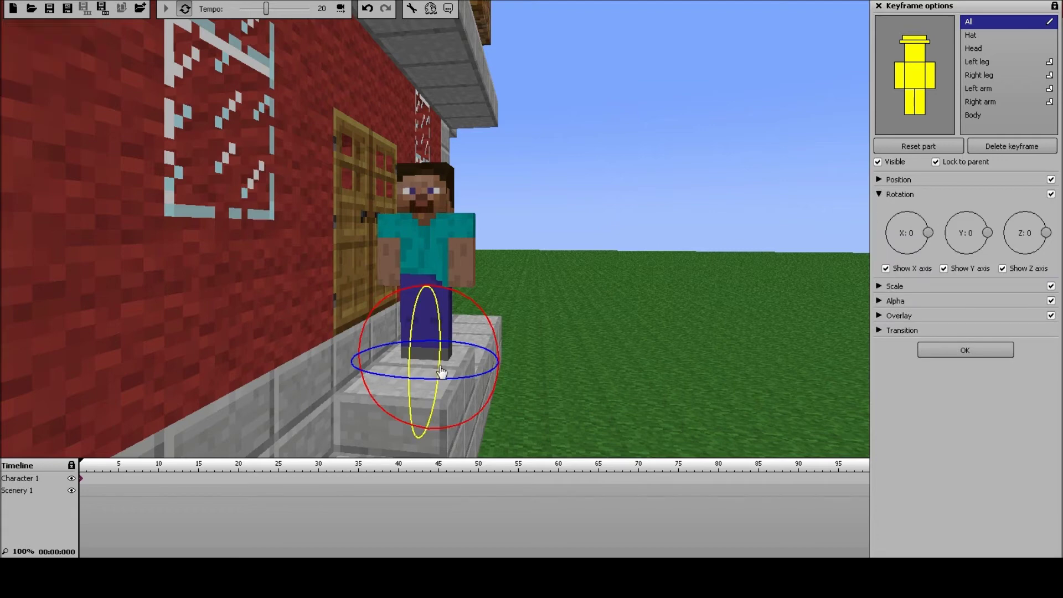
{"action": "left_click_drag", "start_coordinate": [453, 381], "coordinate": [453, 384]}
{"action": "mouse_move", "coordinate": [424, 305]}
{"action": "left_mouse_down"}
{"action": "mouse_move", "coordinate": [398, 493]}
{"action": "mouse_move", "coordinate": [390, 460]}
{"action": "mouse_move", "coordinate": [427, 308]}
{"action": "left_mouse_up"}
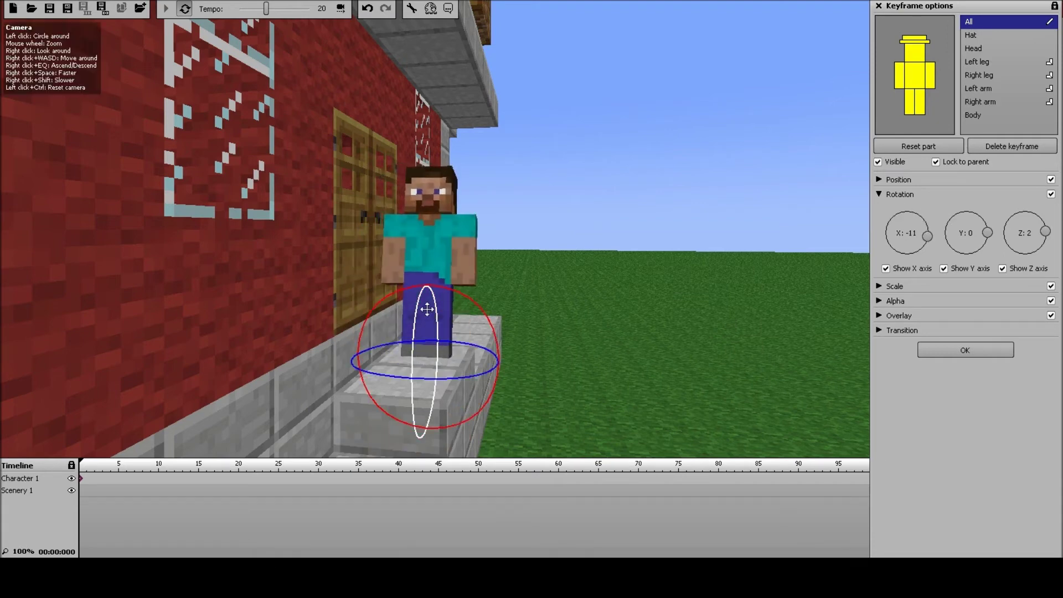
{"action": "left_click_drag", "start_coordinate": [496, 341], "coordinate": [537, 399]}
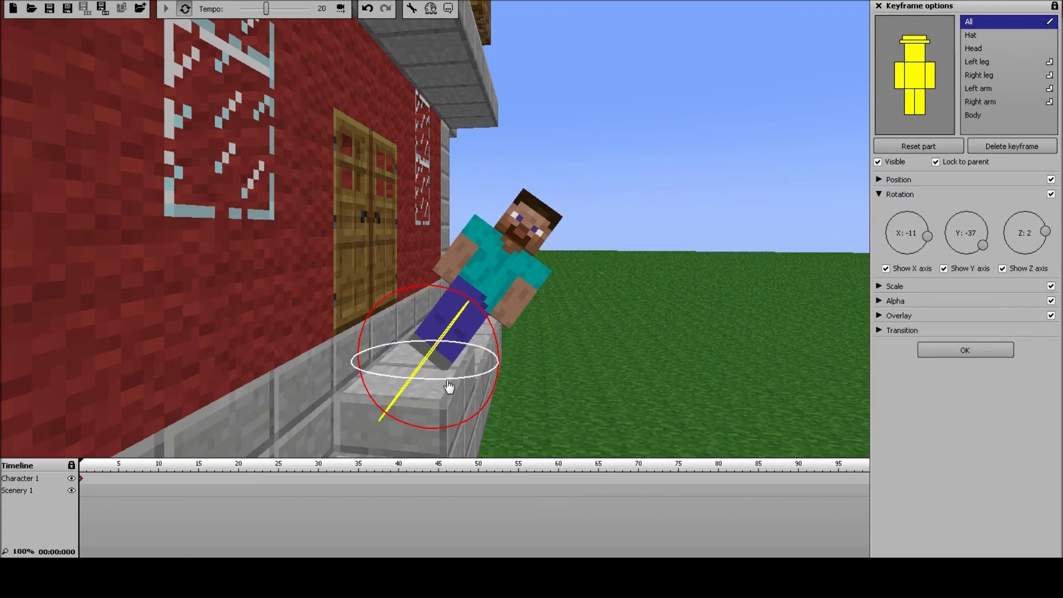
{"action": "left_click", "coordinate": [879, 194]}
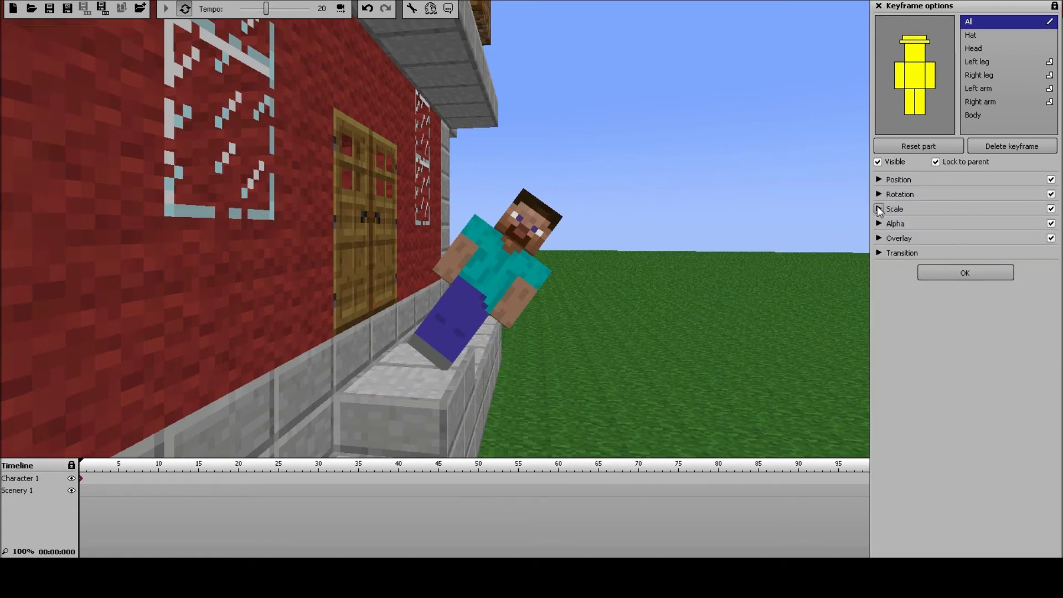
Scale the whole character down to about x0.63 with simple scaling.
{"action": "left_click", "coordinate": [879, 209]}
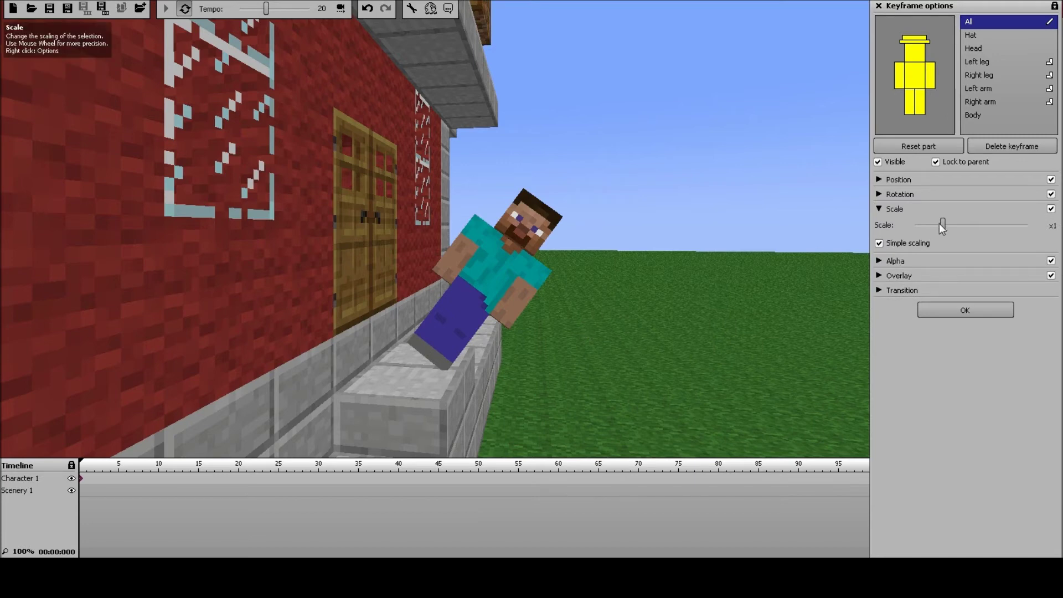
{"action": "left_click_drag", "start_coordinate": [942, 224], "coordinate": [879, 197]}
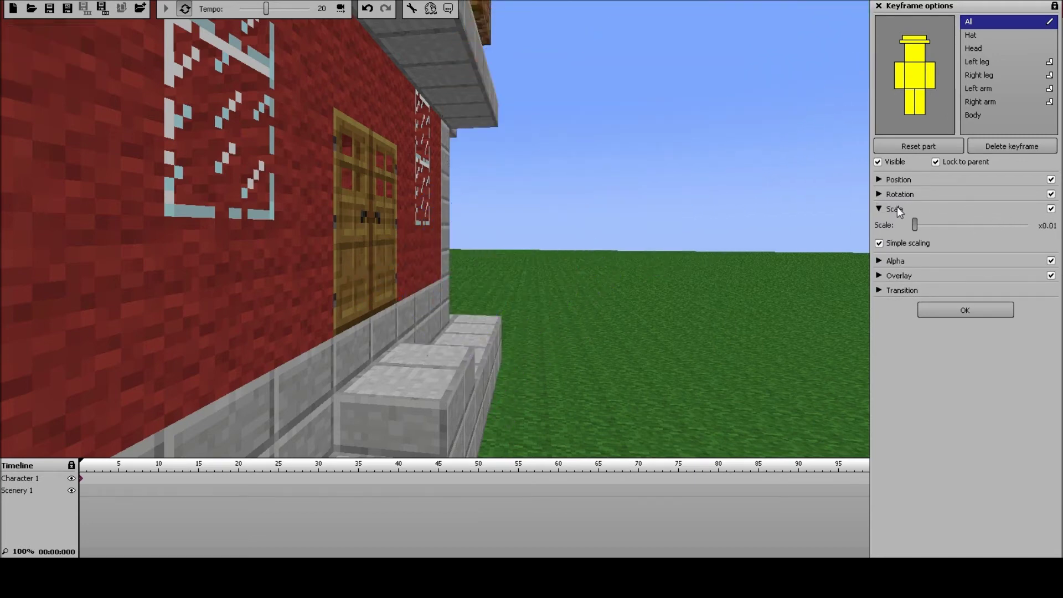
{"action": "left_click_drag", "start_coordinate": [914, 224], "coordinate": [932, 224]}
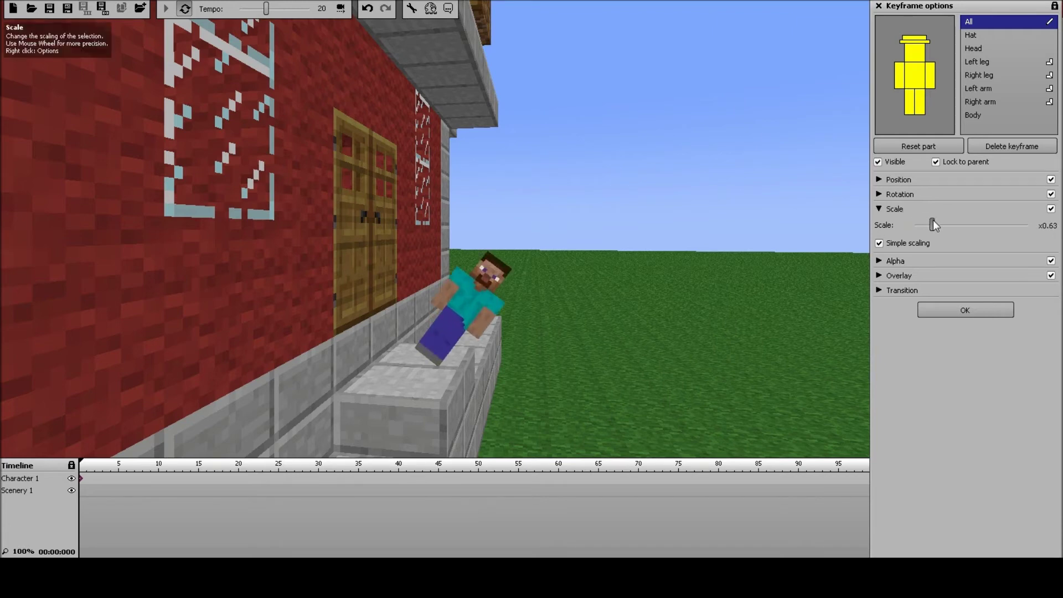
Make the whole character semi-transparent by setting its alpha to 55%.
{"action": "left_click", "coordinate": [880, 208]}
{"action": "left_click", "coordinate": [879, 222]}
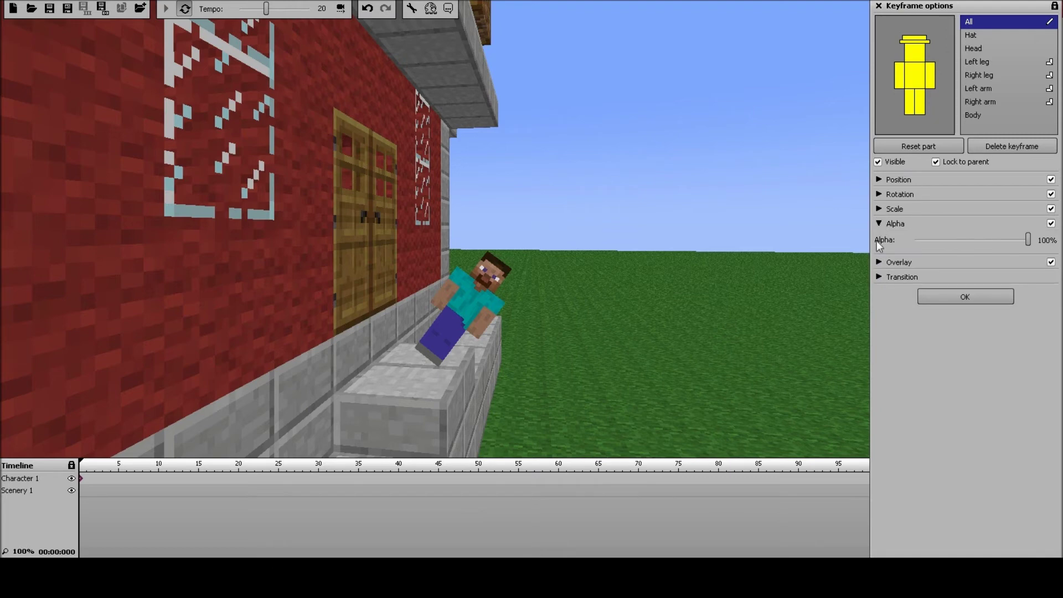
{"action": "left_click_drag", "start_coordinate": [1027, 239], "coordinate": [974, 241]}
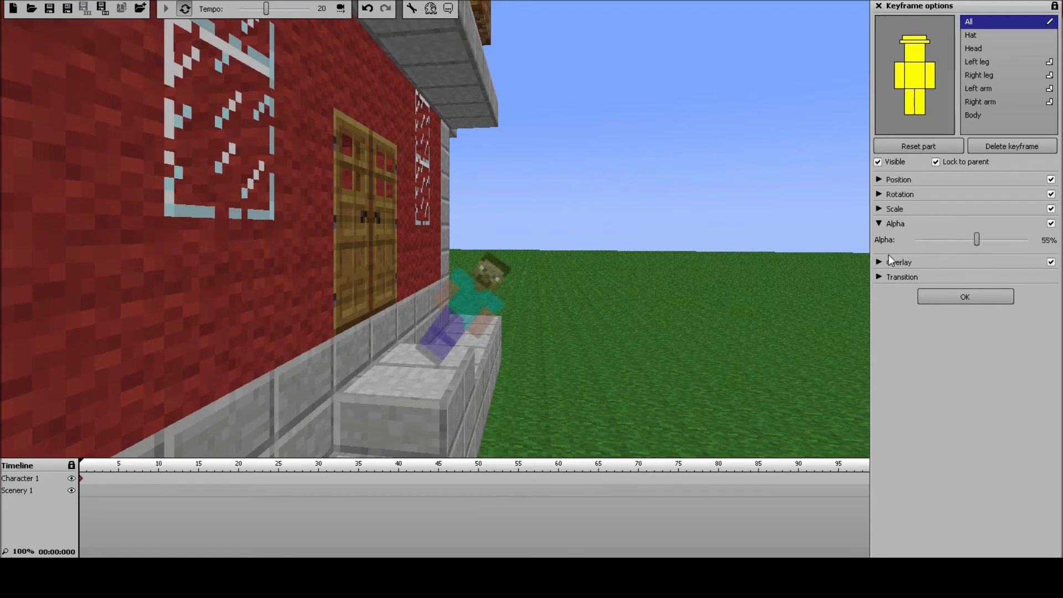
{"action": "left_click", "coordinate": [879, 223]}
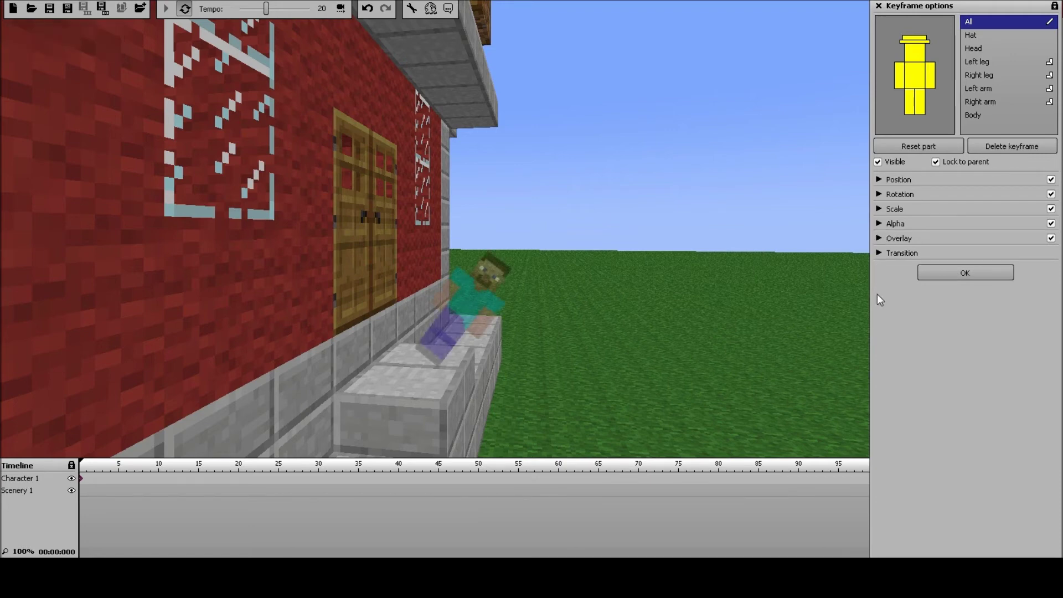
Try an orange overlay at 74% alpha on the whole character, and return the overlay alpha to 0%.
{"action": "left_click", "coordinate": [879, 237]}
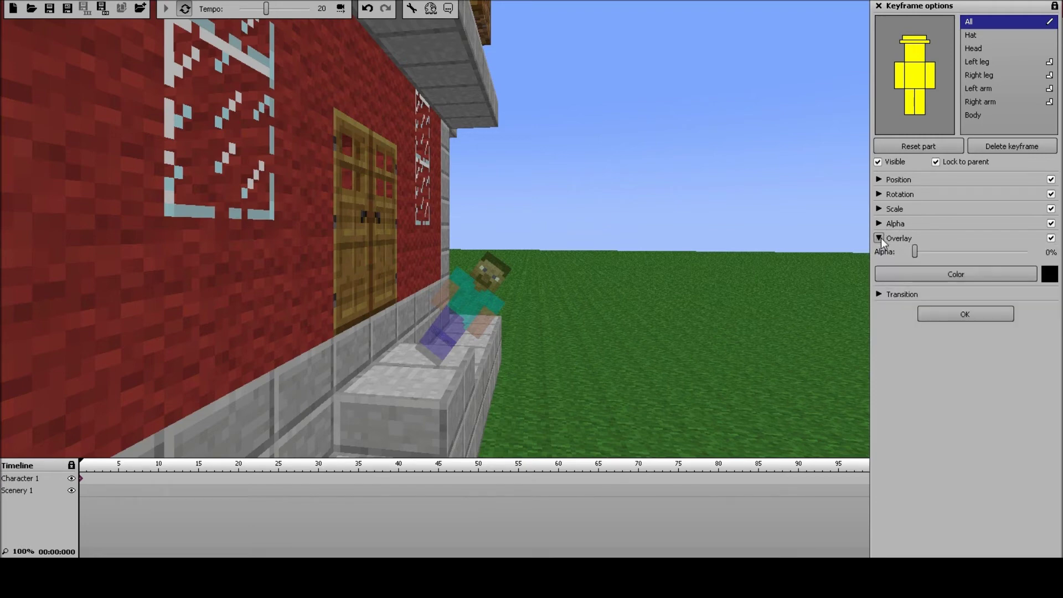
{"action": "left_click_drag", "start_coordinate": [913, 251], "coordinate": [997, 252]}
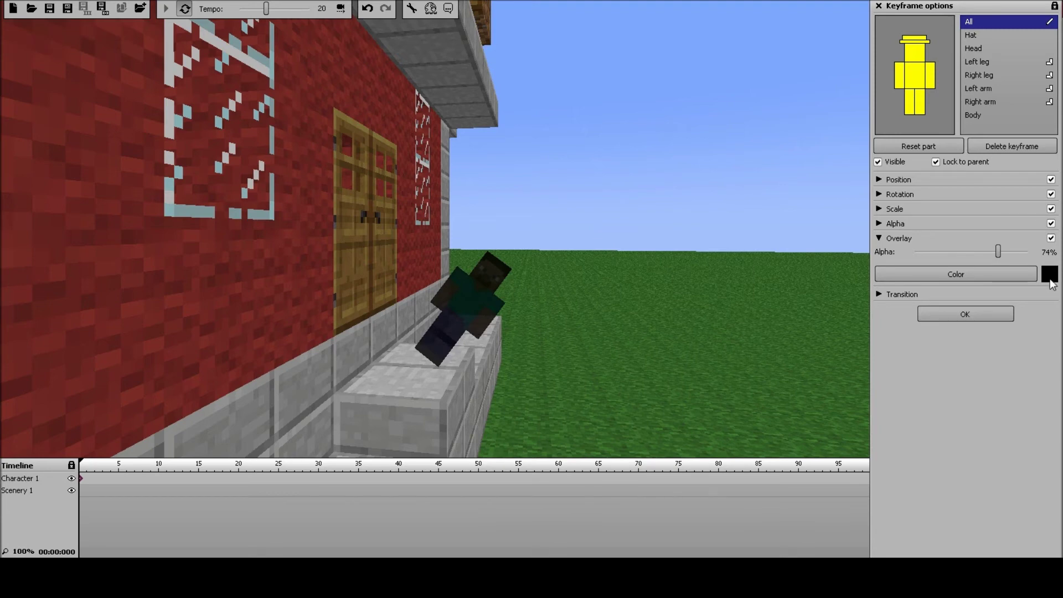
{"action": "left_click", "coordinate": [953, 275]}
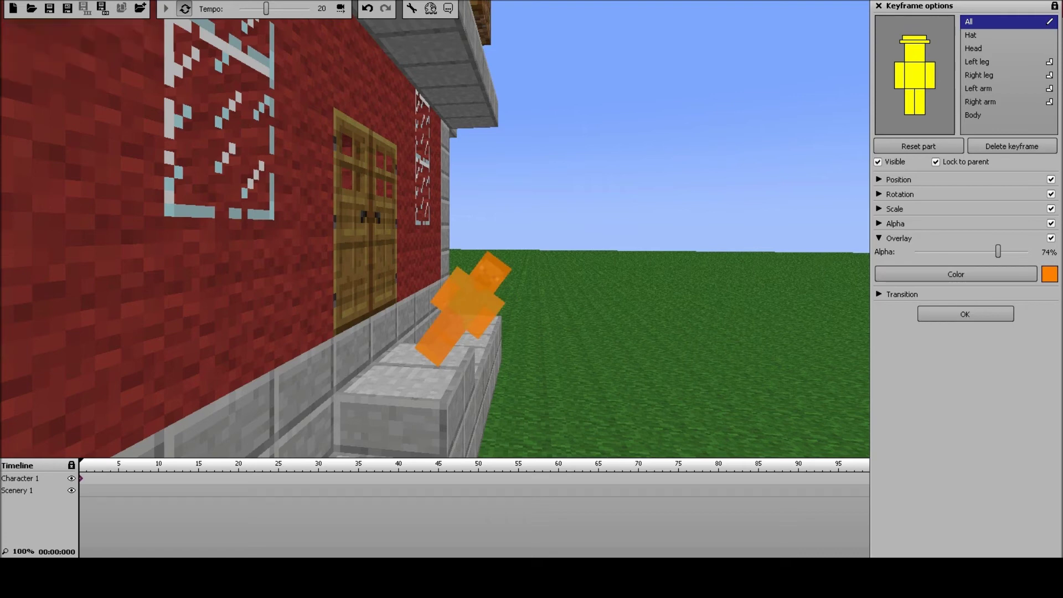
{"action": "left_click_drag", "start_coordinate": [996, 254], "coordinate": [913, 252]}
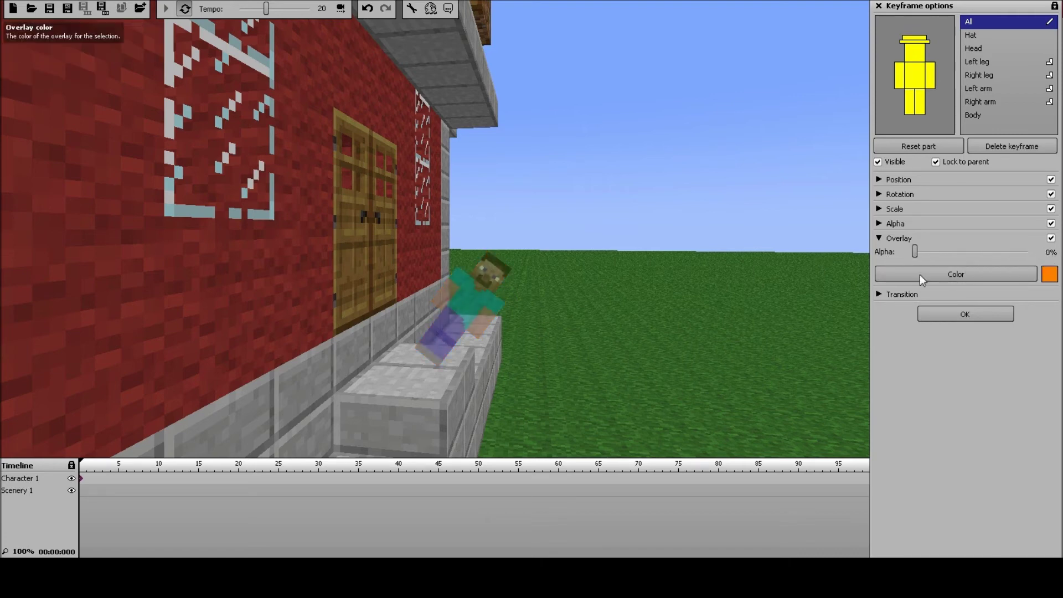
{"action": "left_click", "coordinate": [879, 237]}
Show the transition settings and add a second Character 1 keyframe at frame 5, keeping it selected.
{"action": "left_click", "coordinate": [878, 253]}
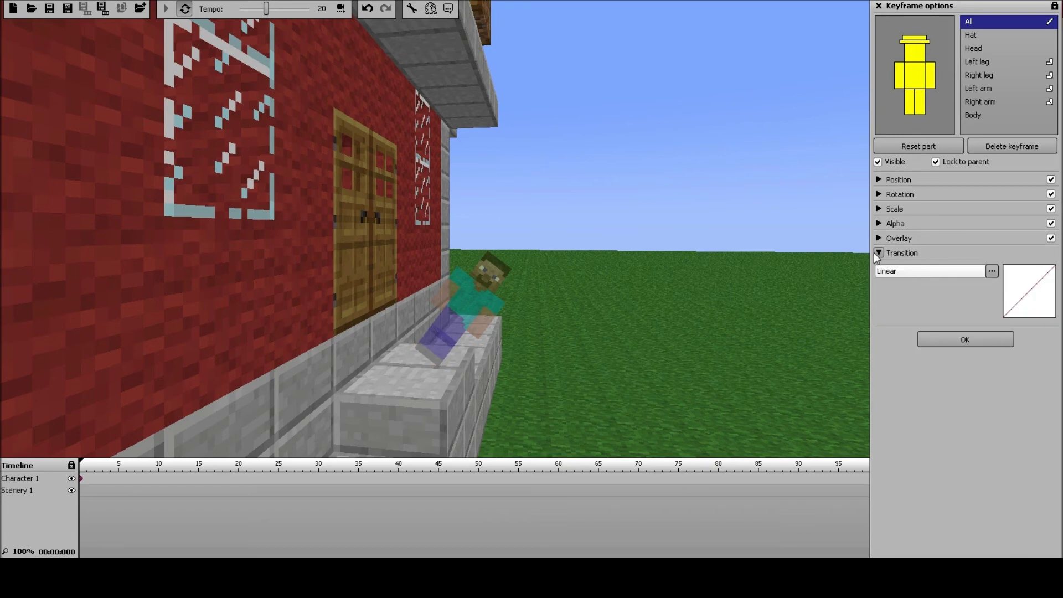
{"action": "left_click", "coordinate": [119, 479]}
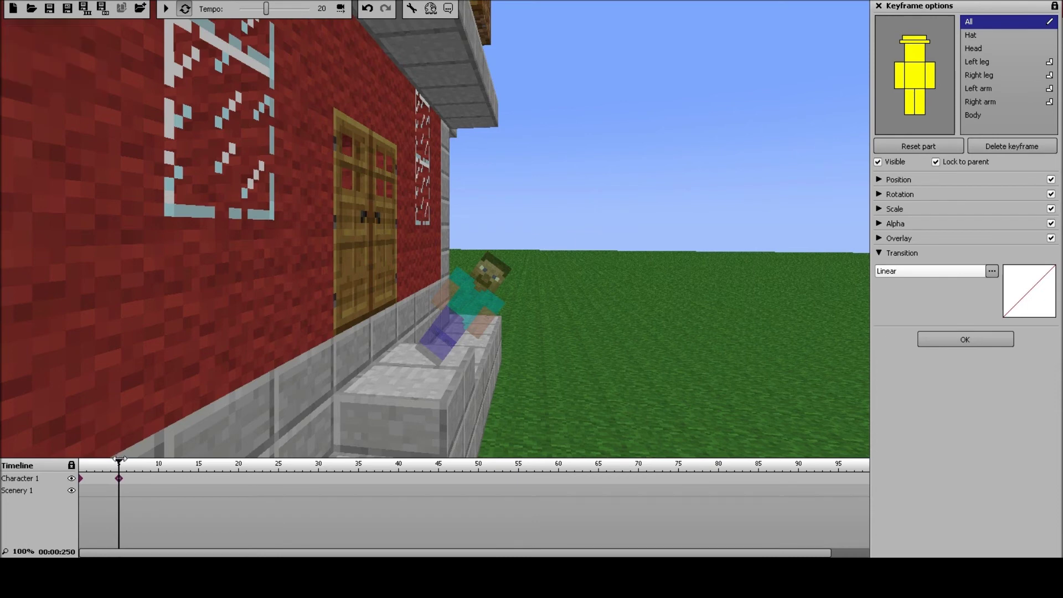
{"action": "left_click_drag", "start_coordinate": [119, 460], "coordinate": [85, 460]}
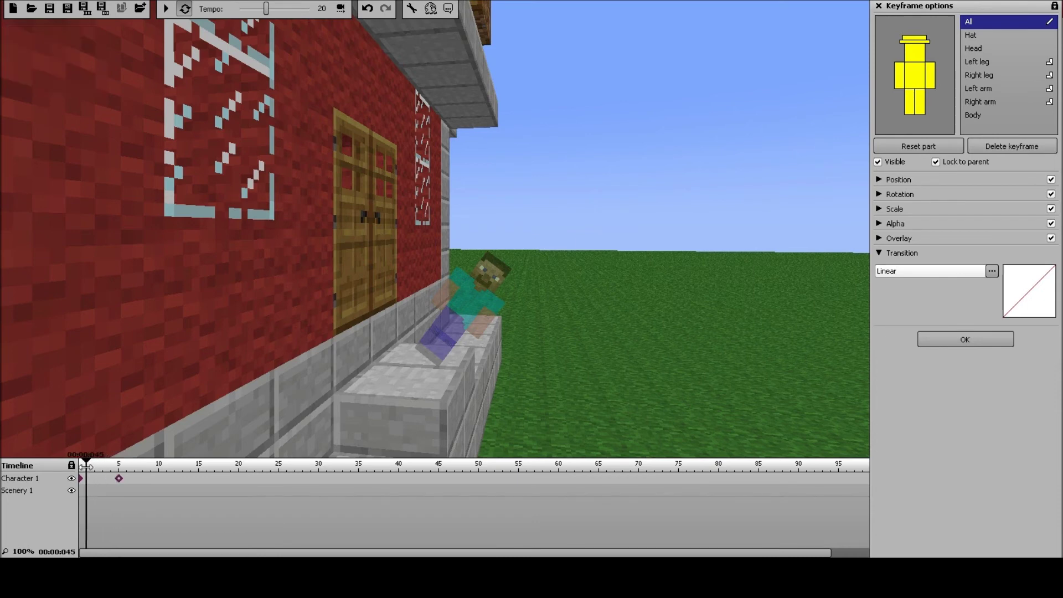
{"action": "left_click", "coordinate": [119, 478]}
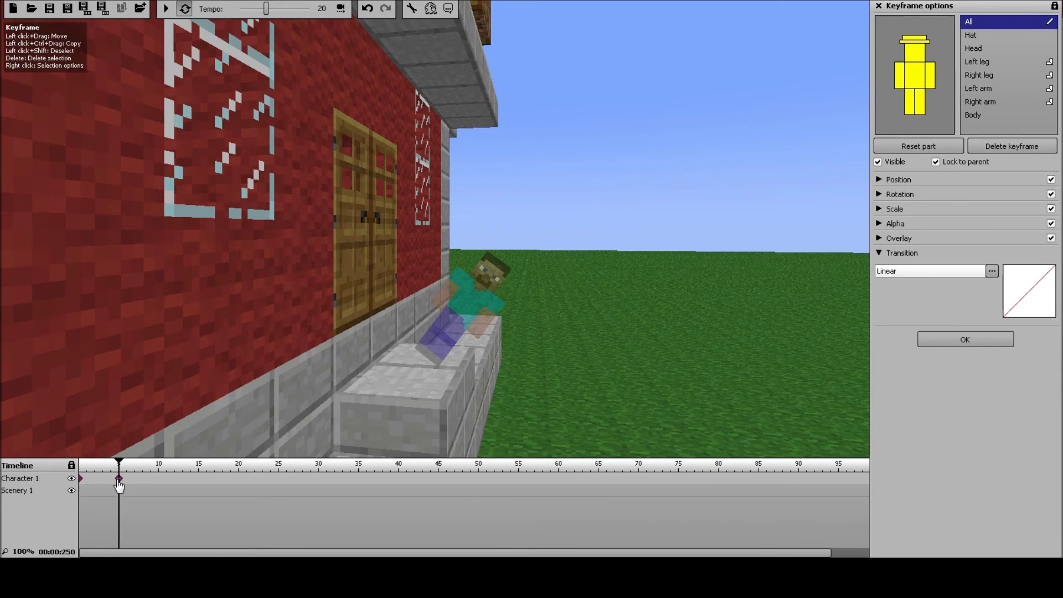
At the frame 5 keyframe, rotate the whole character to Y 6 degrees and scale it up to x1.88.
{"action": "left_click", "coordinate": [878, 195]}
{"action": "left_click_drag", "start_coordinate": [504, 350], "coordinate": [476, 308]}
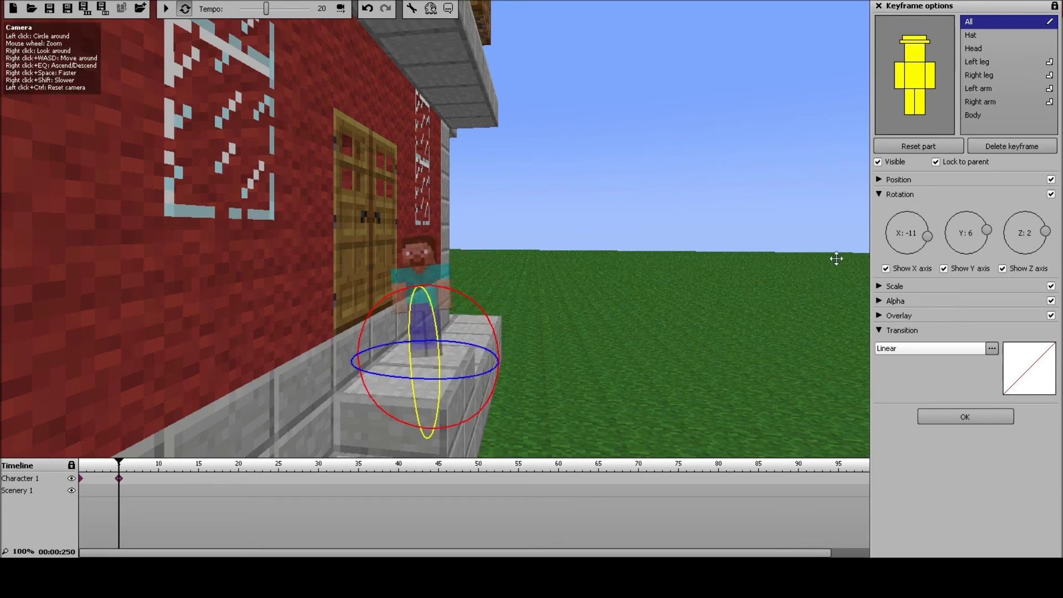
{"action": "left_click", "coordinate": [878, 286]}
{"action": "left_click_drag", "start_coordinate": [933, 301], "coordinate": [967, 303]}
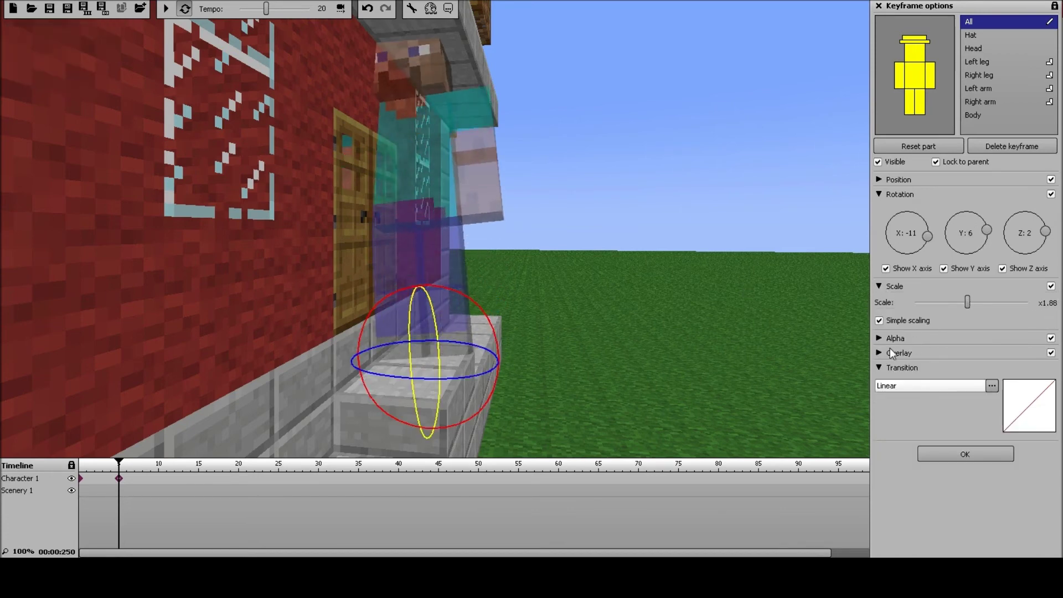
Set the character's alpha to 100% at the frame 5 keyframe and collapse the rotation, scale and alpha settings.
{"action": "left_click", "coordinate": [879, 337]}
{"action": "mouse_move", "coordinate": [975, 354]}
{"action": "left_mouse_down"}
{"action": "mouse_move", "coordinate": [933, 354]}
{"action": "mouse_move", "coordinate": [979, 355]}
{"action": "left_mouse_up"}
{"action": "left_click_drag", "start_coordinate": [1048, 363], "coordinate": [1052, 359]}
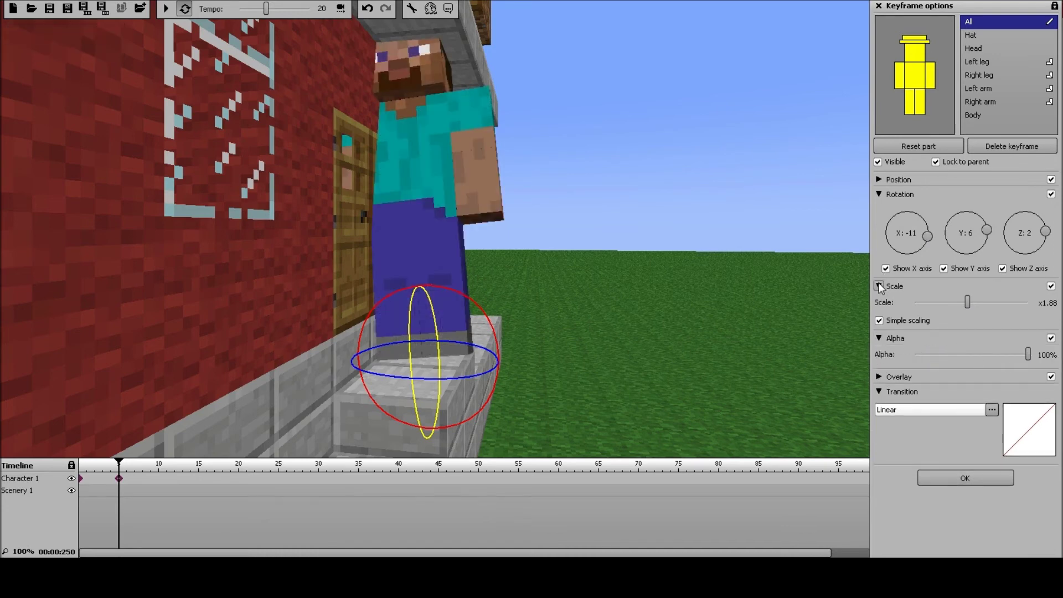
{"action": "left_click", "coordinate": [878, 194]}
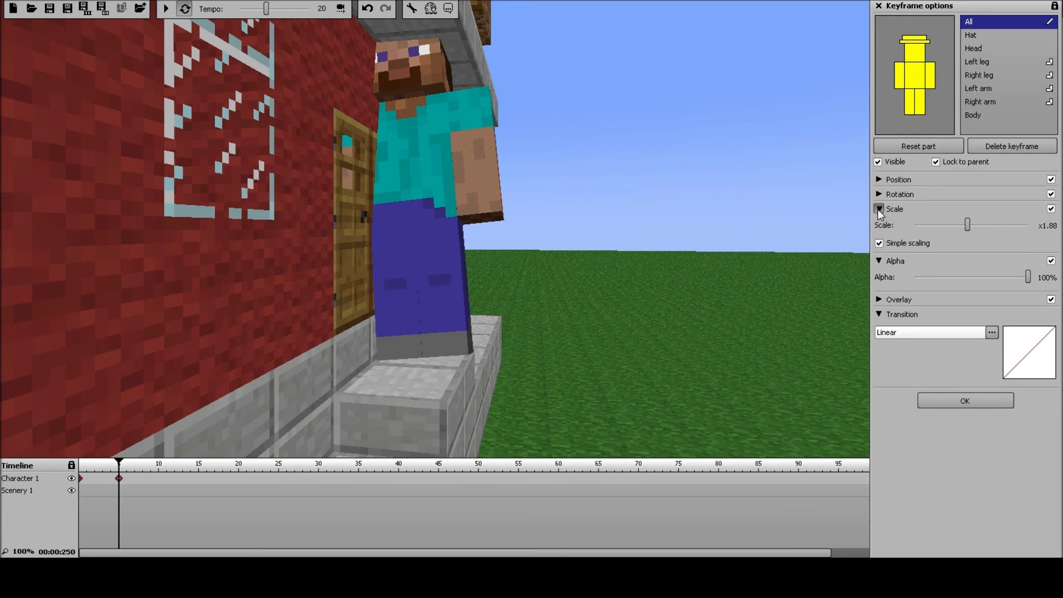
{"action": "left_click", "coordinate": [877, 261]}
{"action": "left_click", "coordinate": [878, 209]}
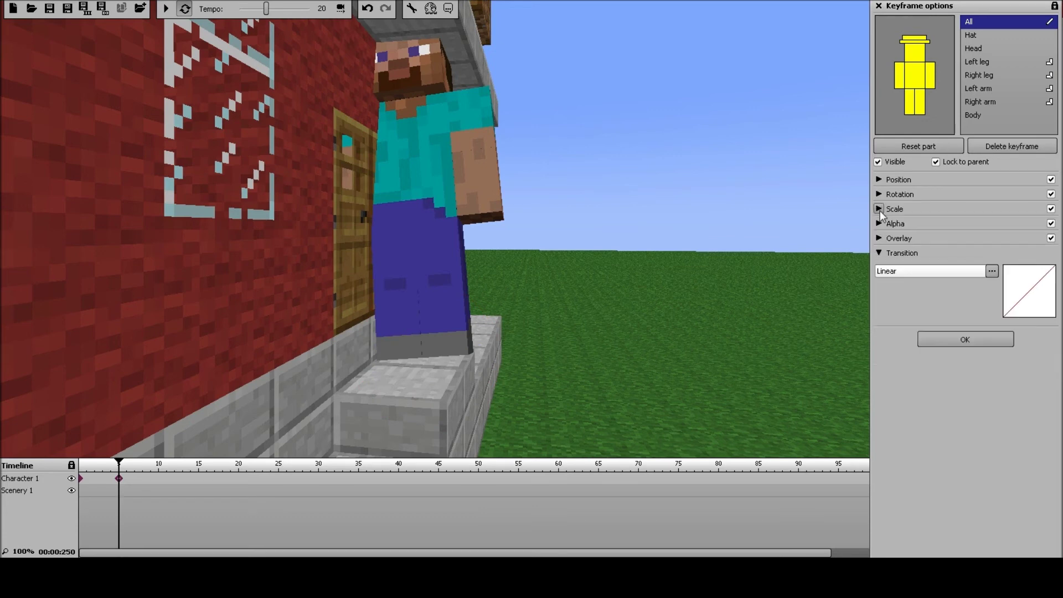
Set the frame 5 keyframe's transition to Instant and play the animation from the start.
{"action": "left_click", "coordinate": [991, 271]}
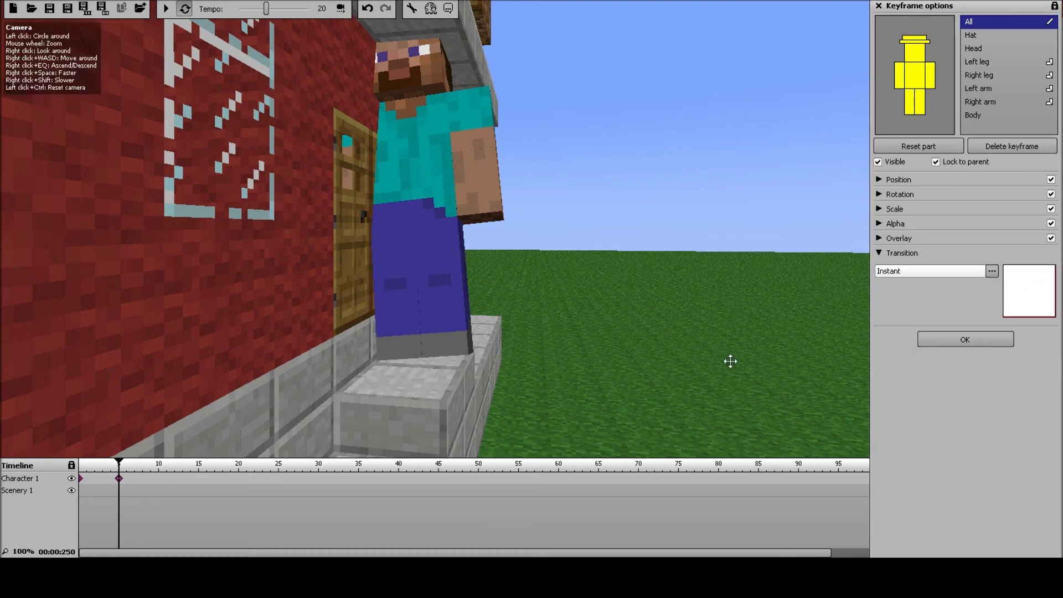
{"action": "left_click_drag", "start_coordinate": [118, 462], "coordinate": [92, 465]}
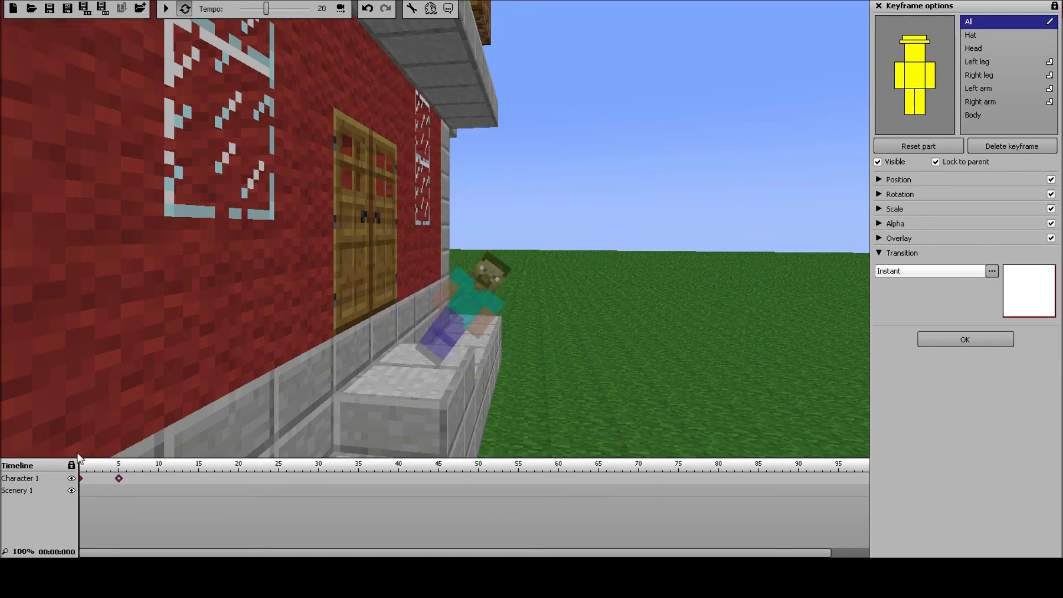
{"action": "left_click", "coordinate": [166, 9]}
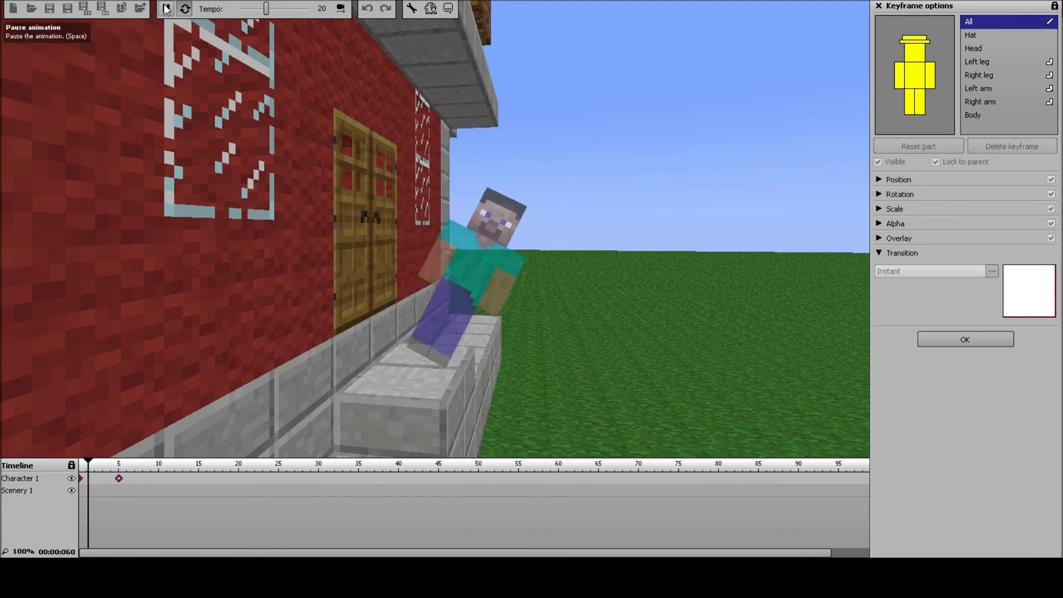
{"action": "left_click", "coordinate": [166, 9]}
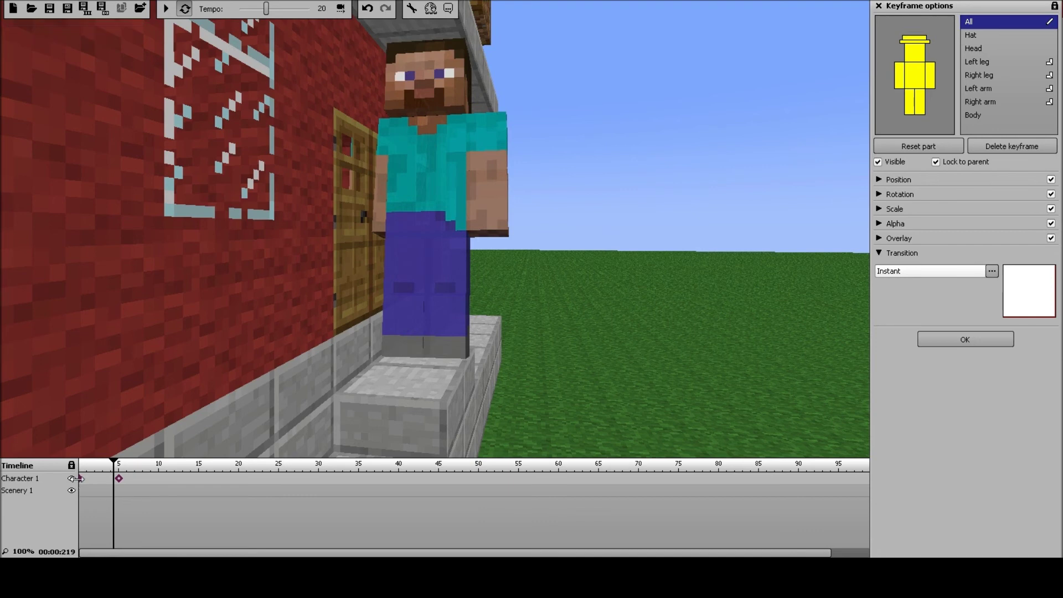
Try the Instant transition on Character 1's first keyframe and preview the animation.
{"action": "left_click", "coordinate": [80, 478]}
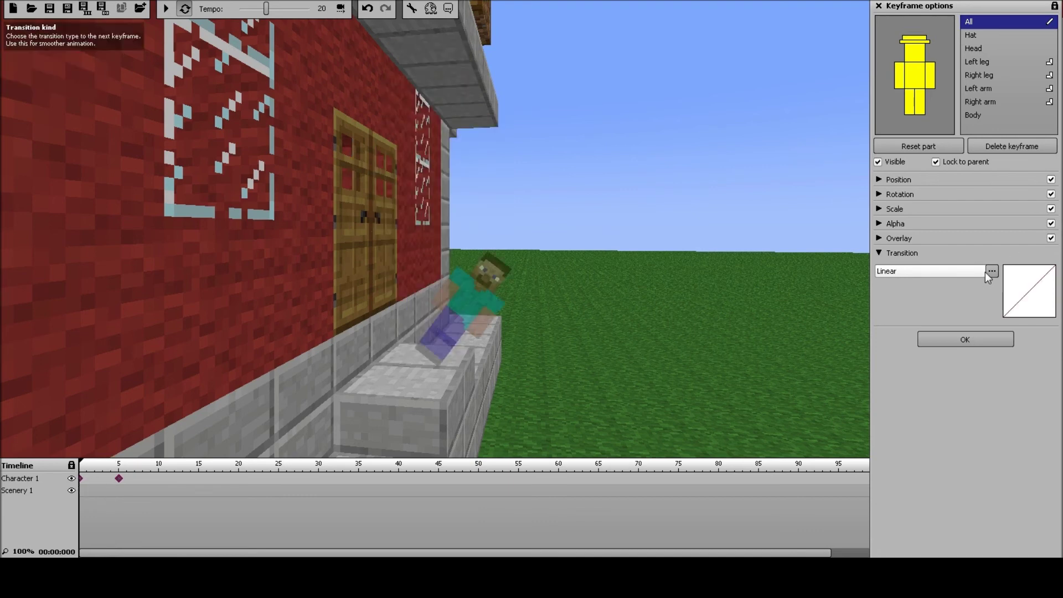
{"action": "left_click", "coordinate": [945, 346]}
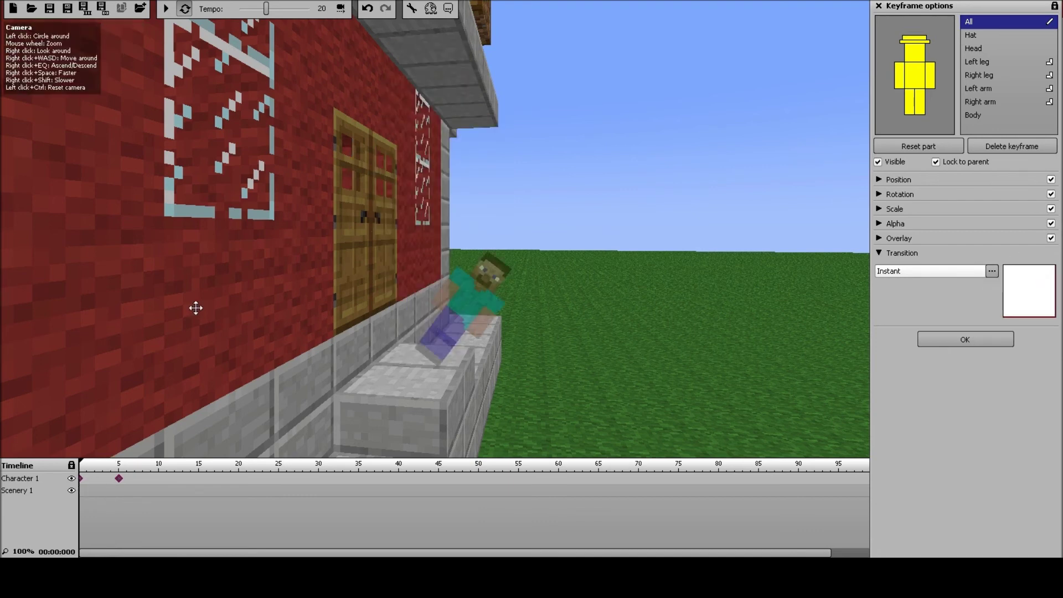
{"action": "left_click", "coordinate": [163, 9]}
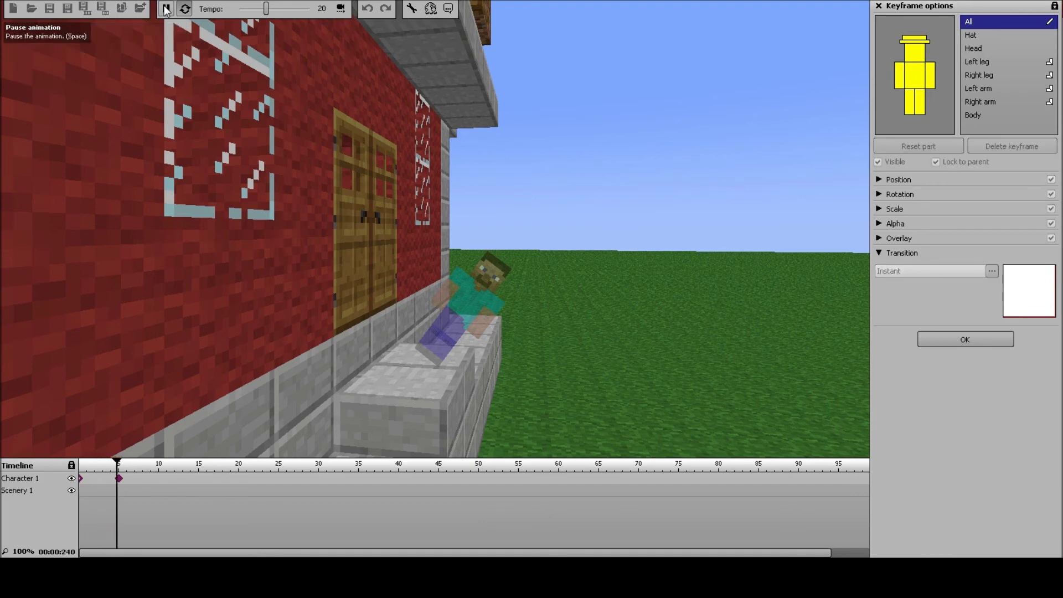
{"action": "left_click", "coordinate": [168, 8]}
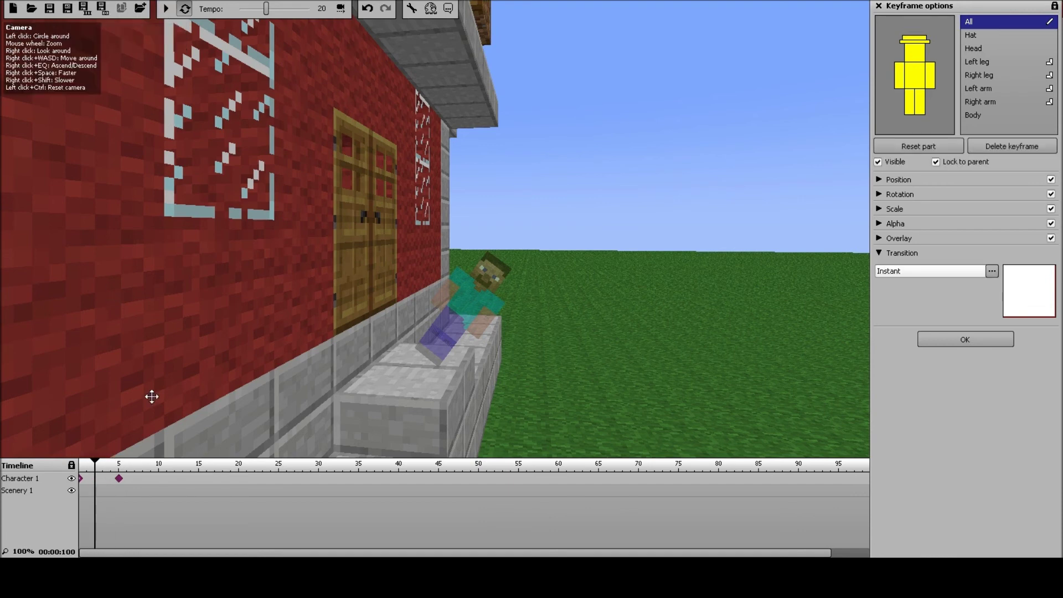
Add a third Character 1 keyframe at frame 10 and play the animation.
{"action": "left_click", "coordinate": [163, 473]}
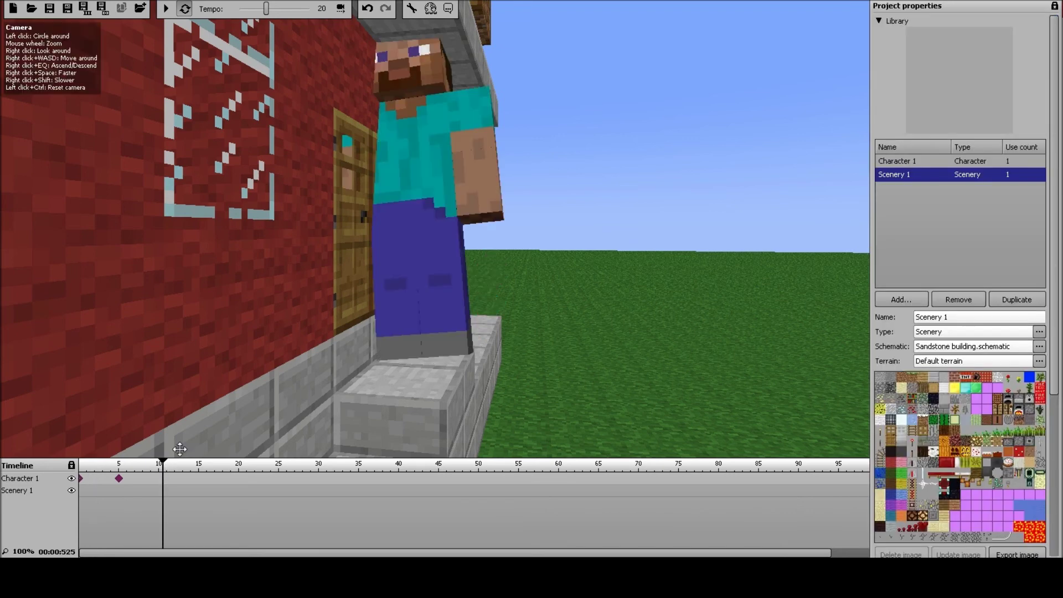
{"action": "left_click", "coordinate": [161, 478]}
{"action": "left_click_drag", "start_coordinate": [160, 468], "coordinate": [105, 479]}
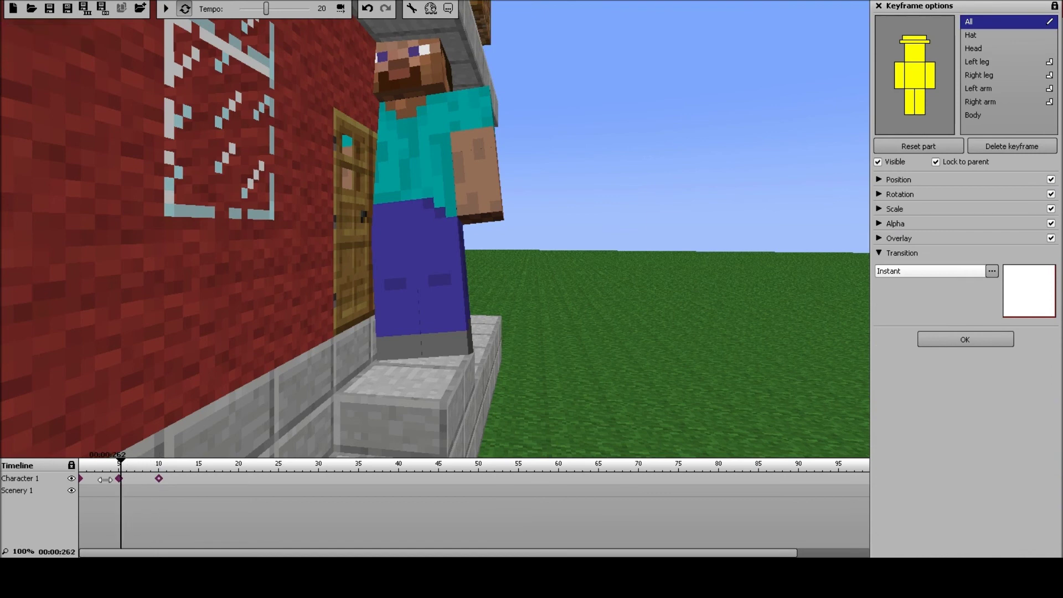
{"action": "left_click", "coordinate": [166, 9]}
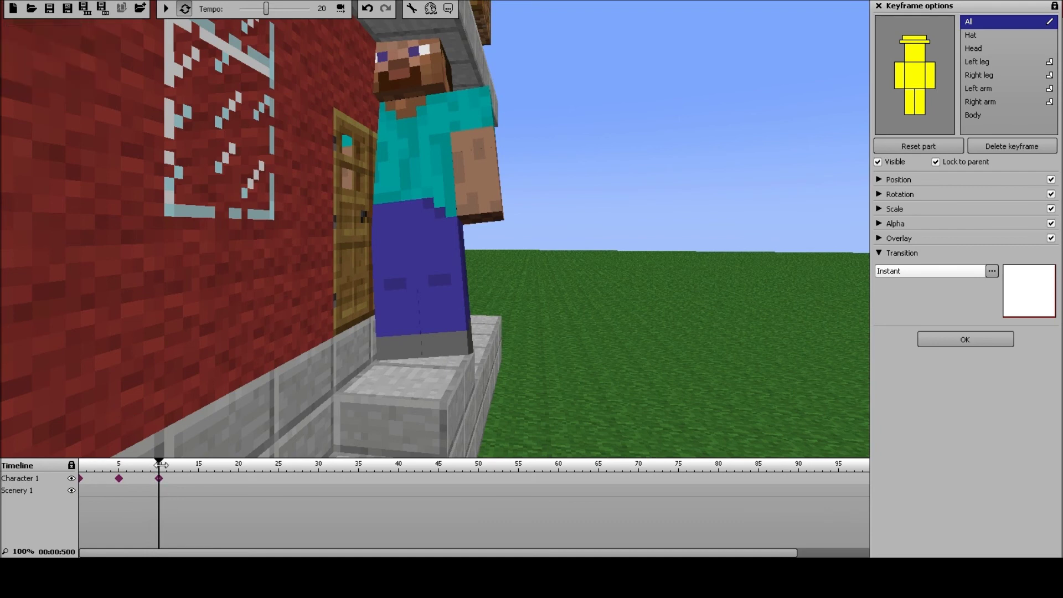
Set the frame 10 keyframe's transition to Ease in and out and preview the animation from the start.
{"action": "left_click_drag", "start_coordinate": [159, 464], "coordinate": [71, 477]}
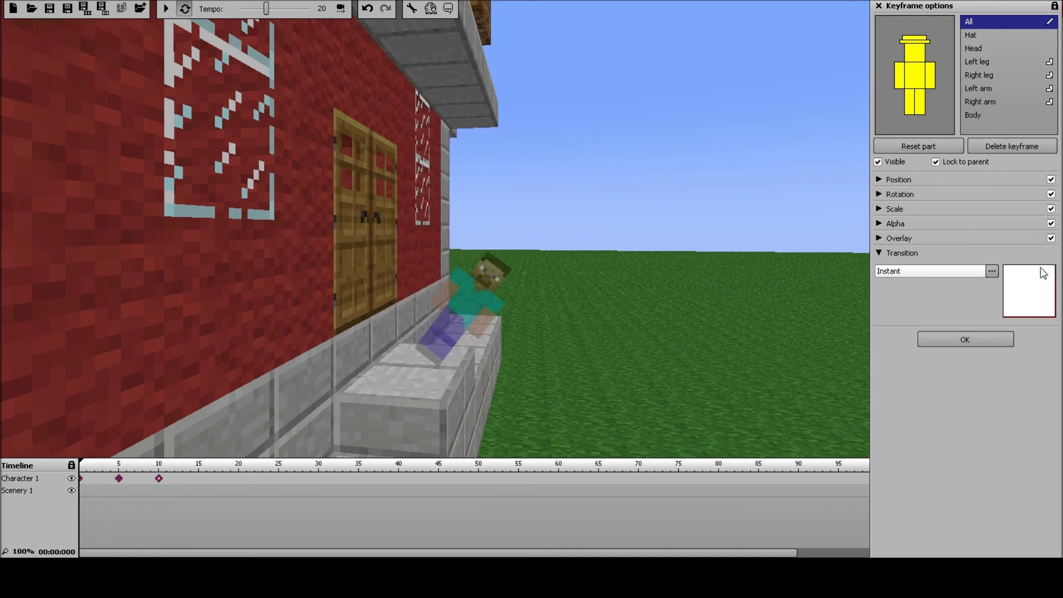
{"action": "left_click", "coordinate": [995, 275]}
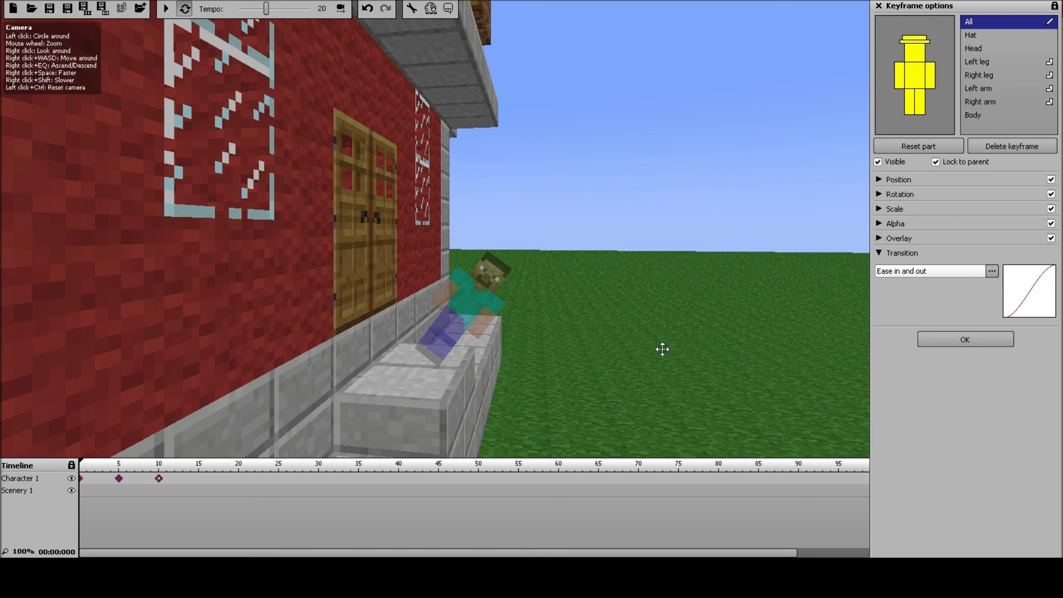
{"action": "left_click", "coordinate": [165, 9]}
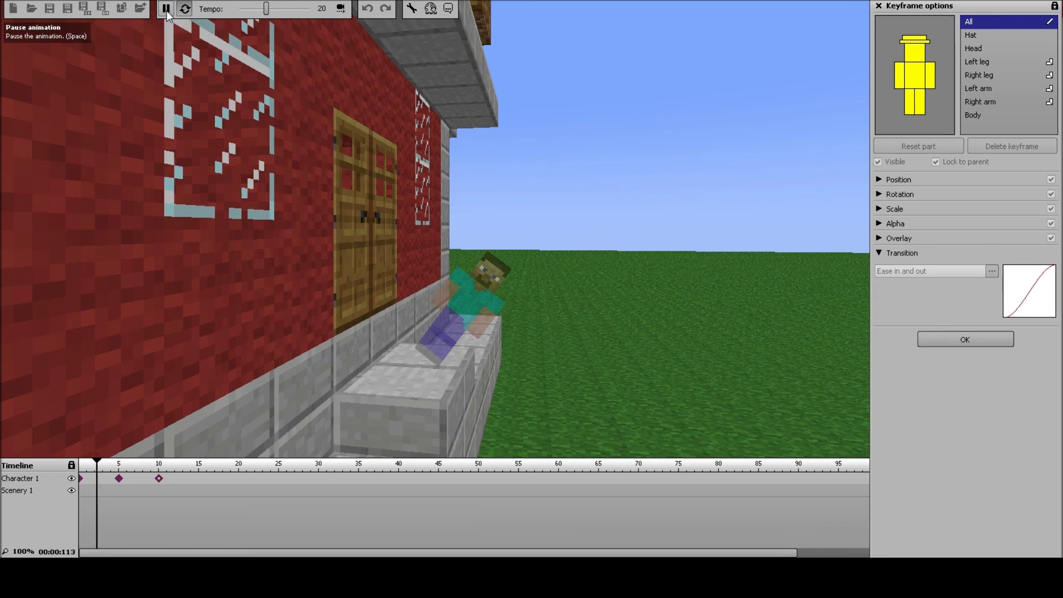
{"action": "key", "text": "space"}
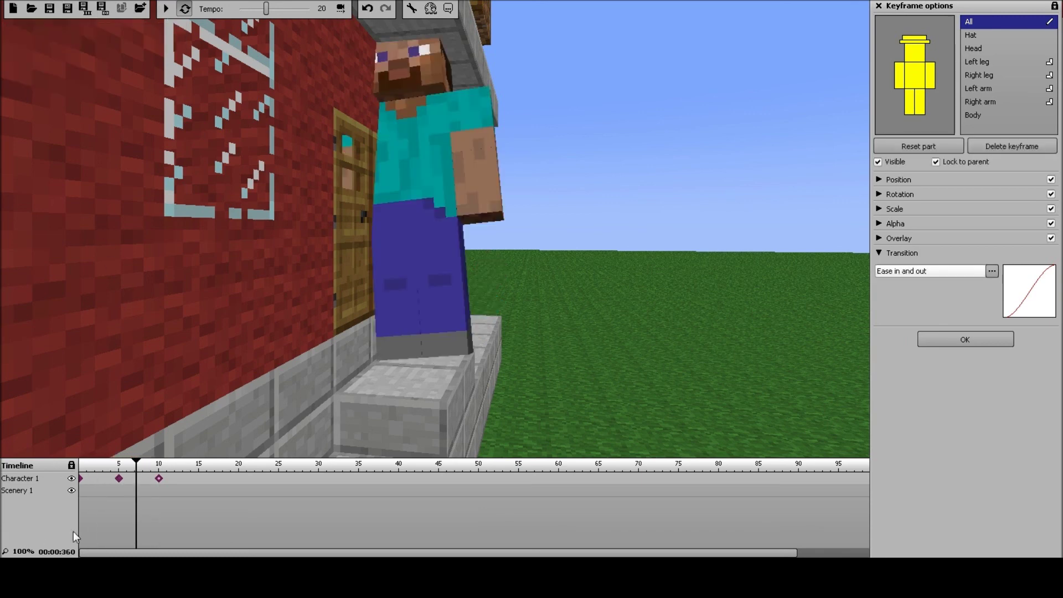
Preview the animation with the first keyframe selected, and set that keyframe's transition to Ease in and out.
{"action": "left_click", "coordinate": [83, 476]}
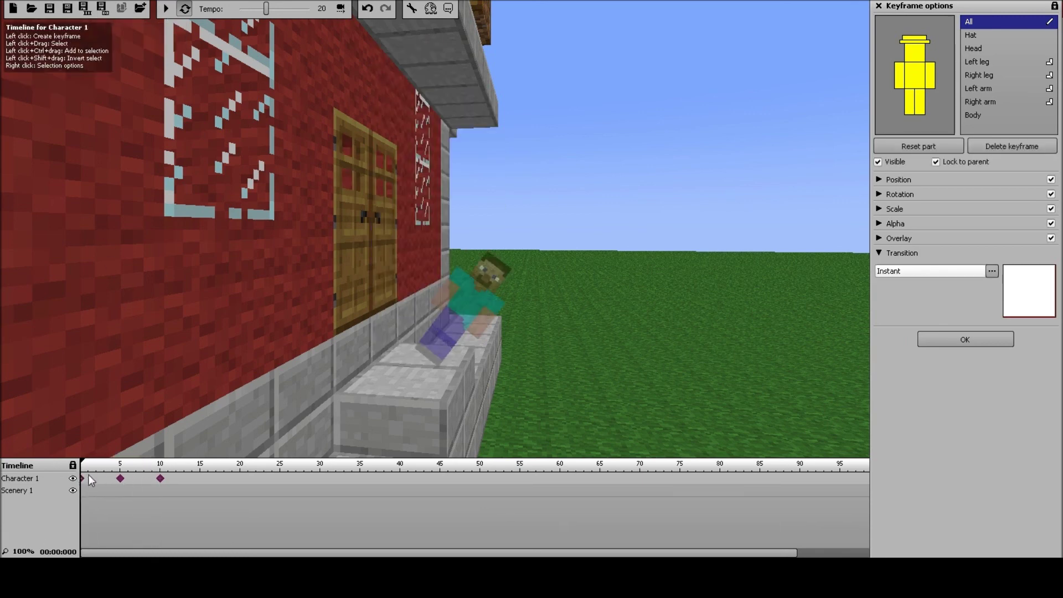
{"action": "left_click", "coordinate": [164, 10]}
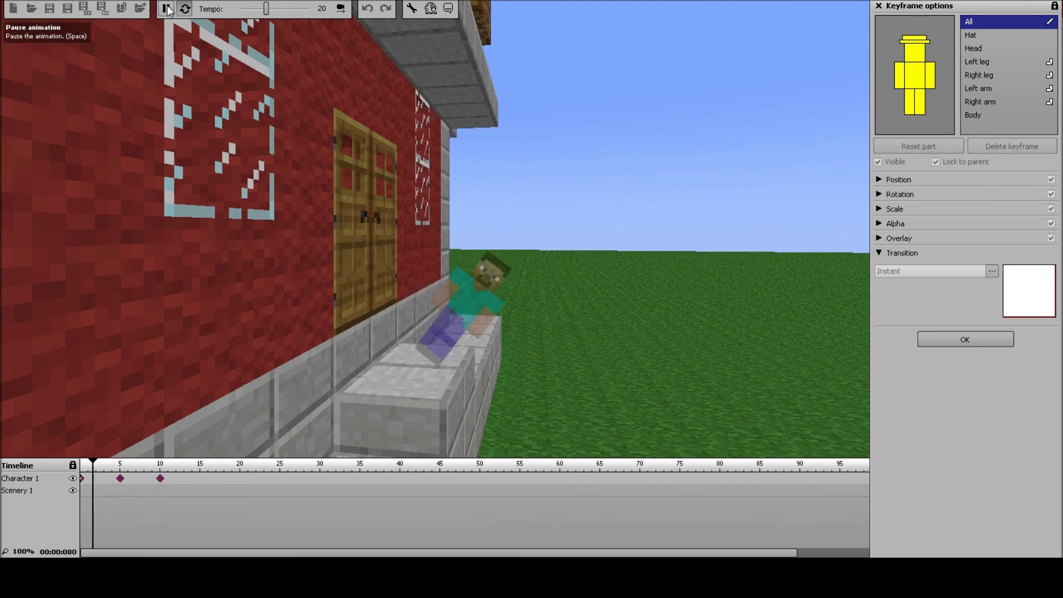
{"action": "left_click", "coordinate": [164, 10]}
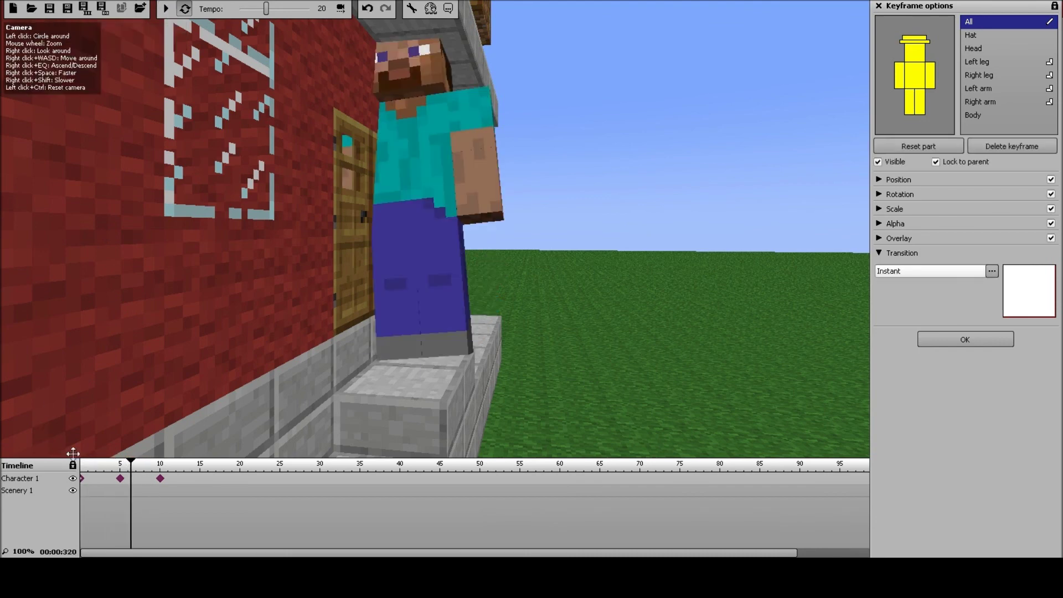
{"action": "left_click", "coordinate": [992, 272]}
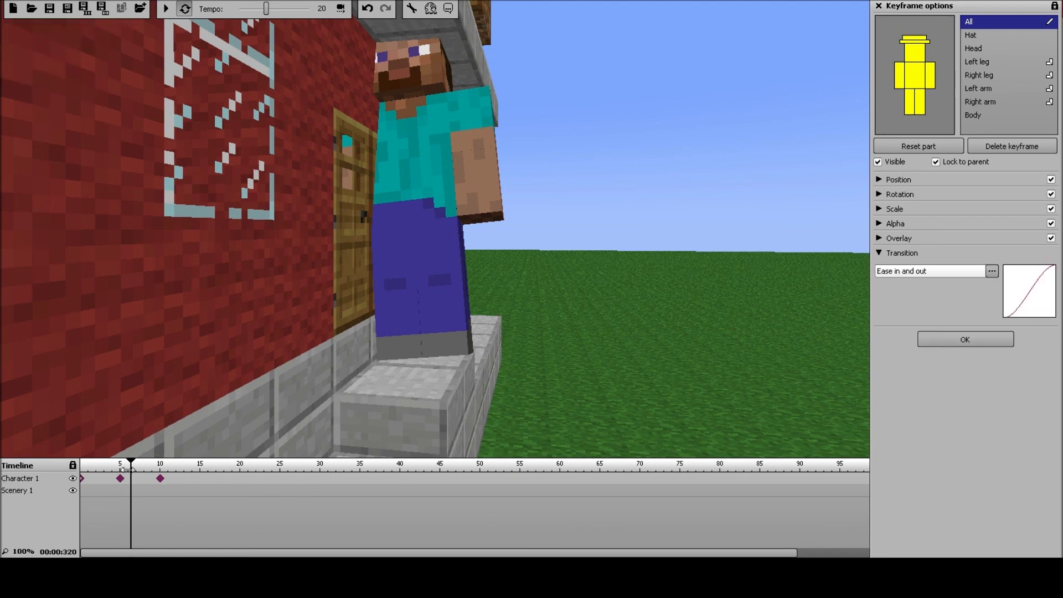
Play the animation from frame 0 to check the motion, rewind it to the start and close the keyframe options.
{"action": "left_click_drag", "start_coordinate": [128, 470], "coordinate": [57, 477]}
{"action": "left_click", "coordinate": [165, 10]}
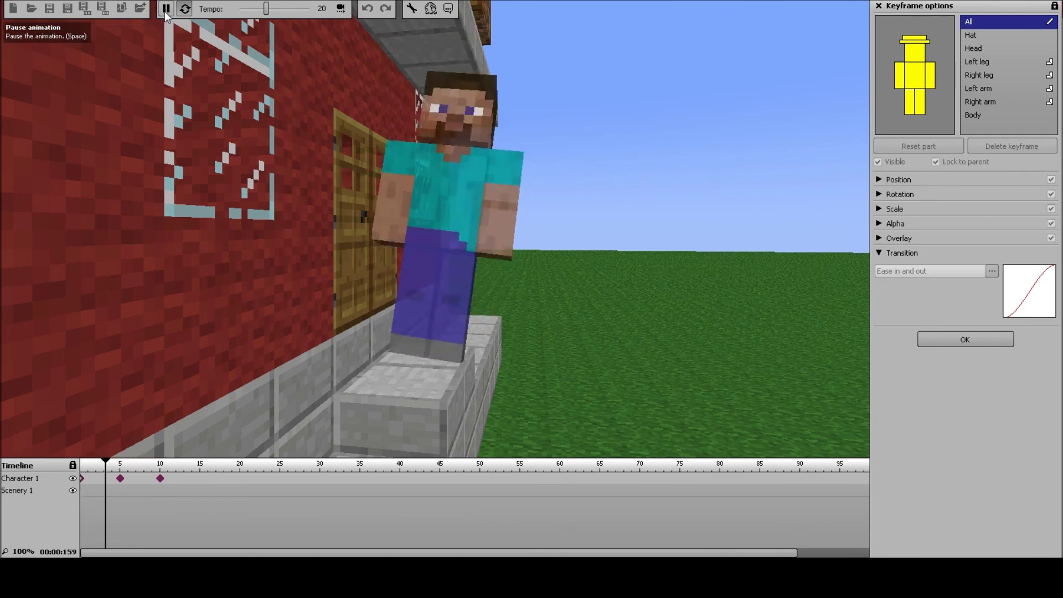
{"action": "left_click", "coordinate": [174, 7]}
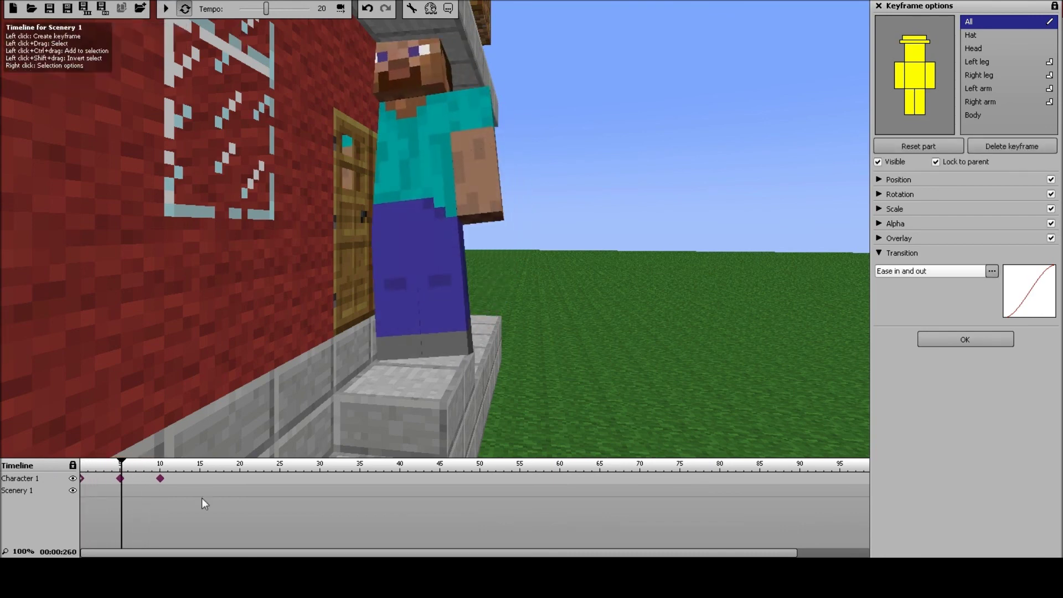
{"action": "left_click_drag", "start_coordinate": [122, 465], "coordinate": [77, 460]}
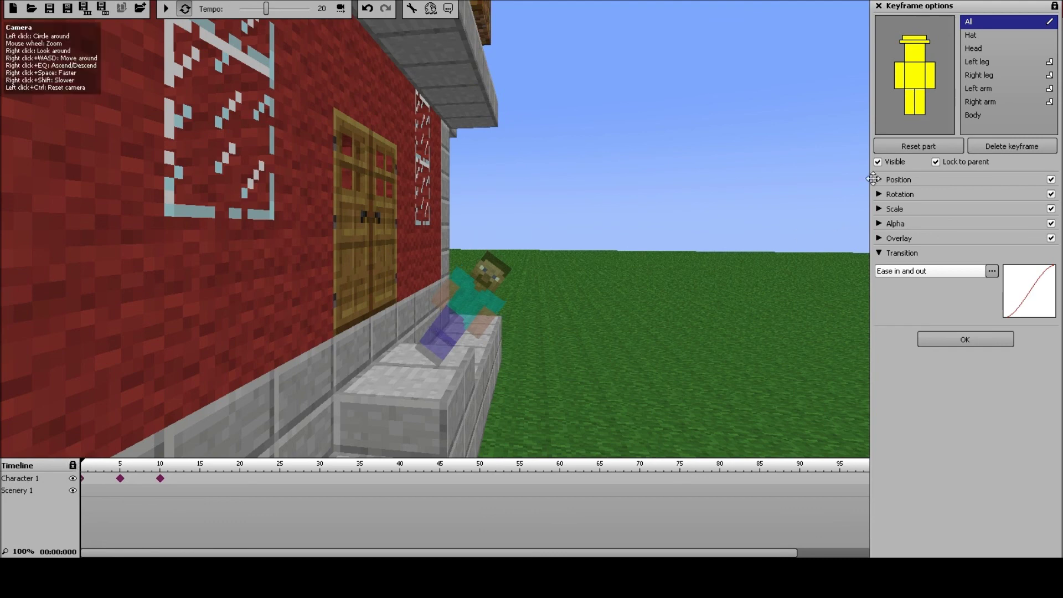
{"action": "left_click", "coordinate": [878, 5]}
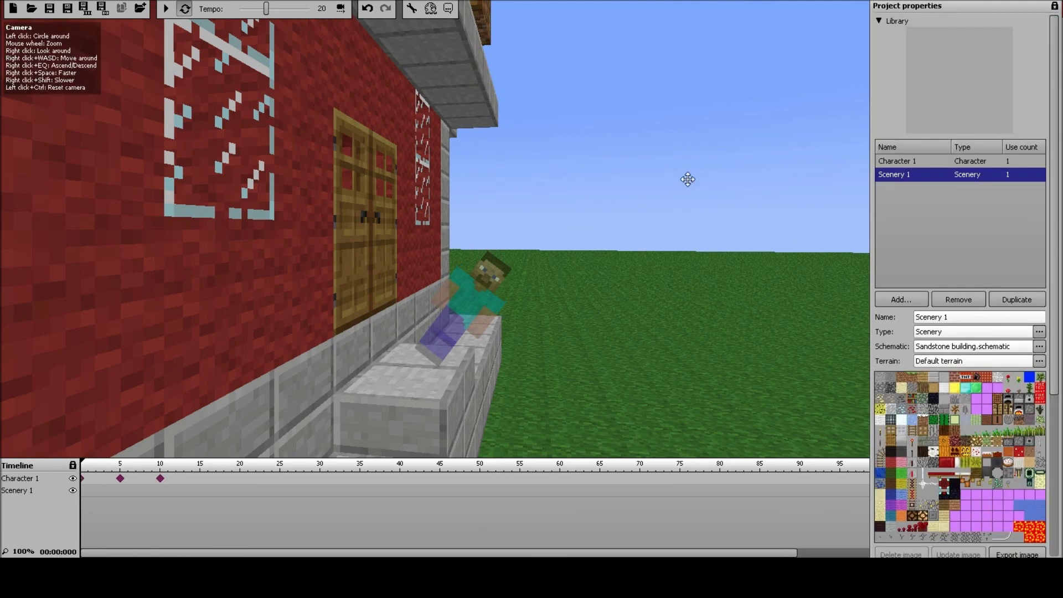